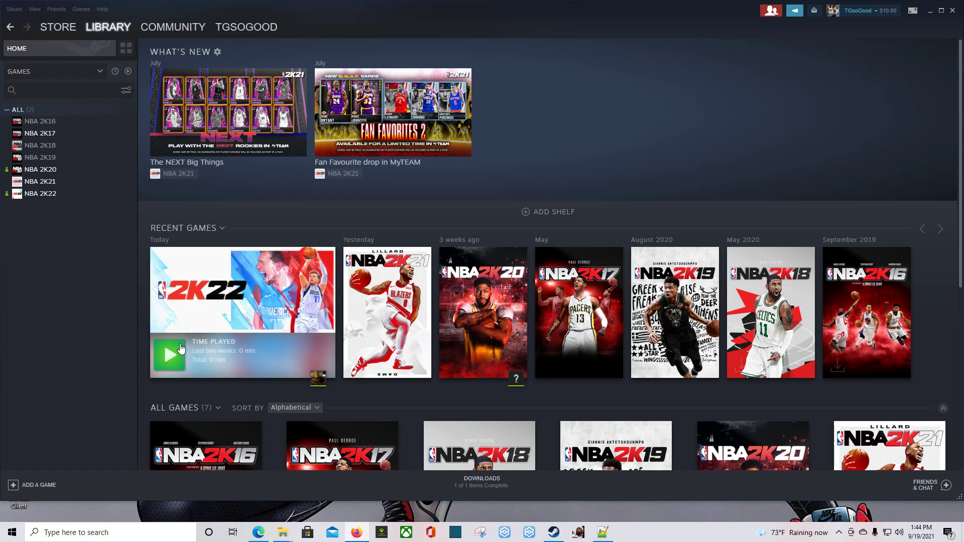
pyautogui.moveTo(197, 323)
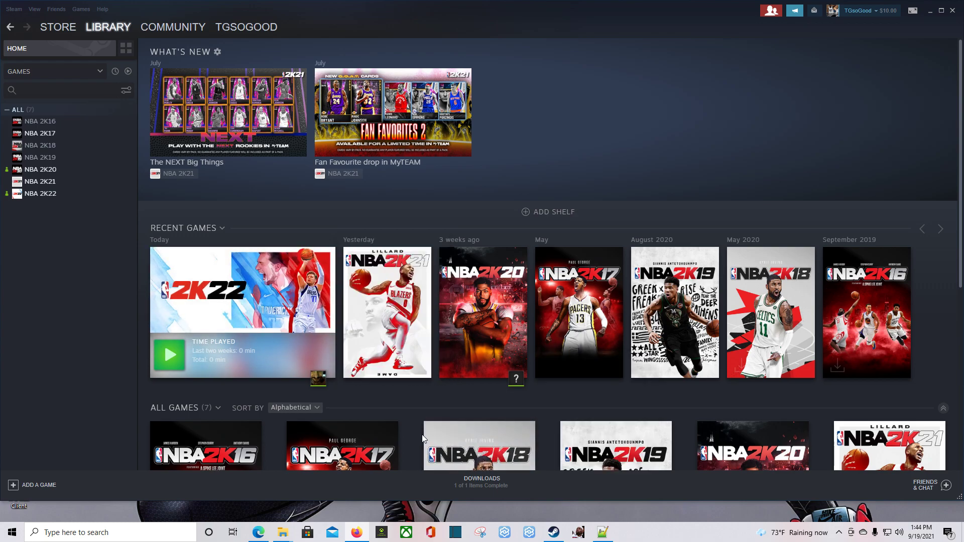
pyautogui.moveTo(332, 353)
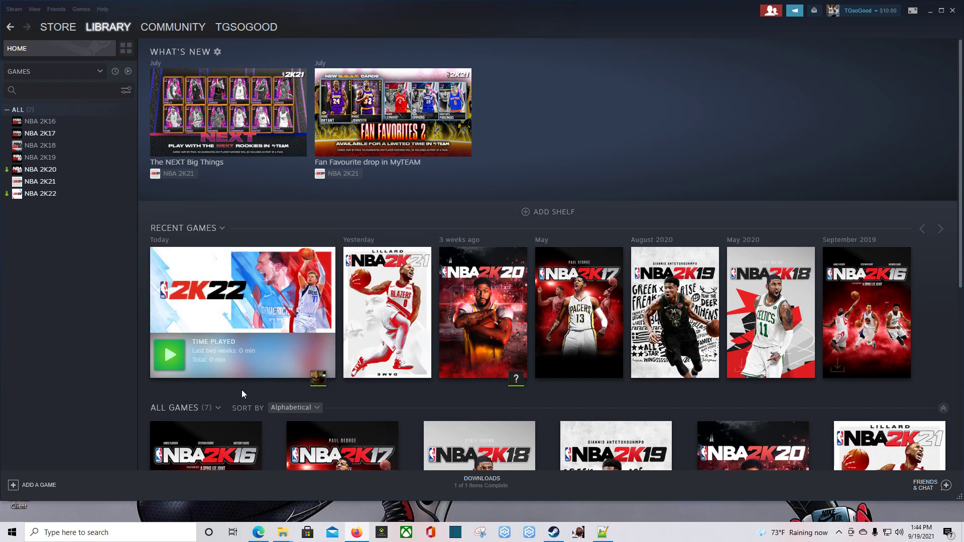
pyautogui.moveTo(251, 374)
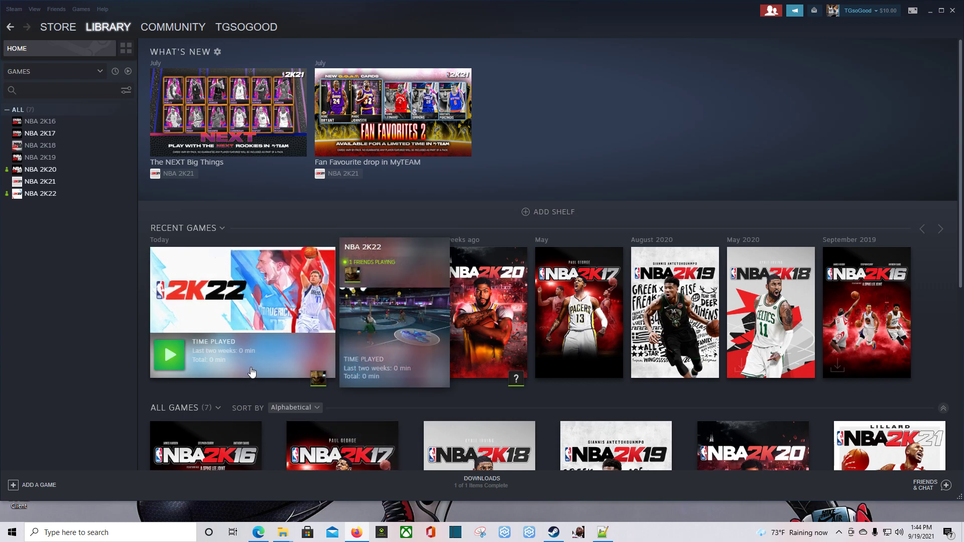
pyautogui.rightClick(250, 341)
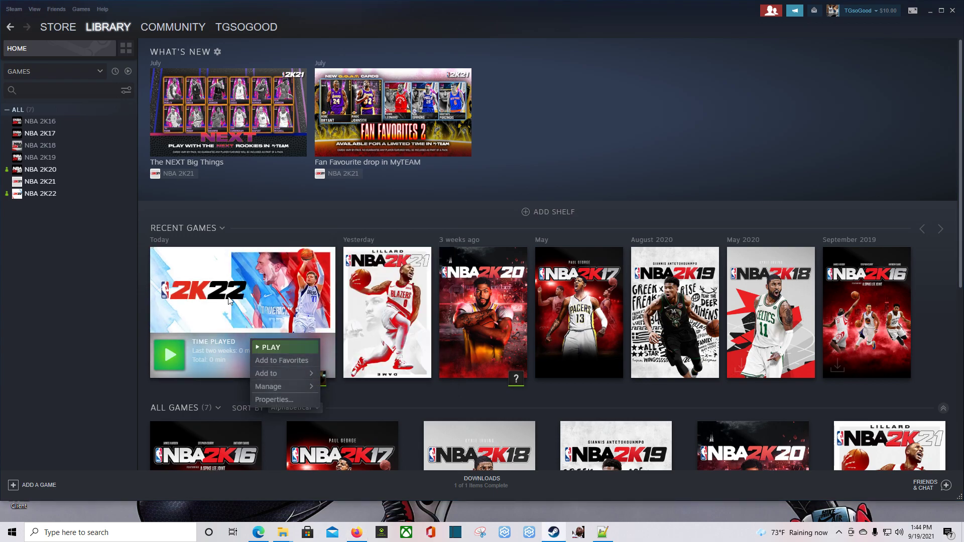
pyautogui.click(100, 332)
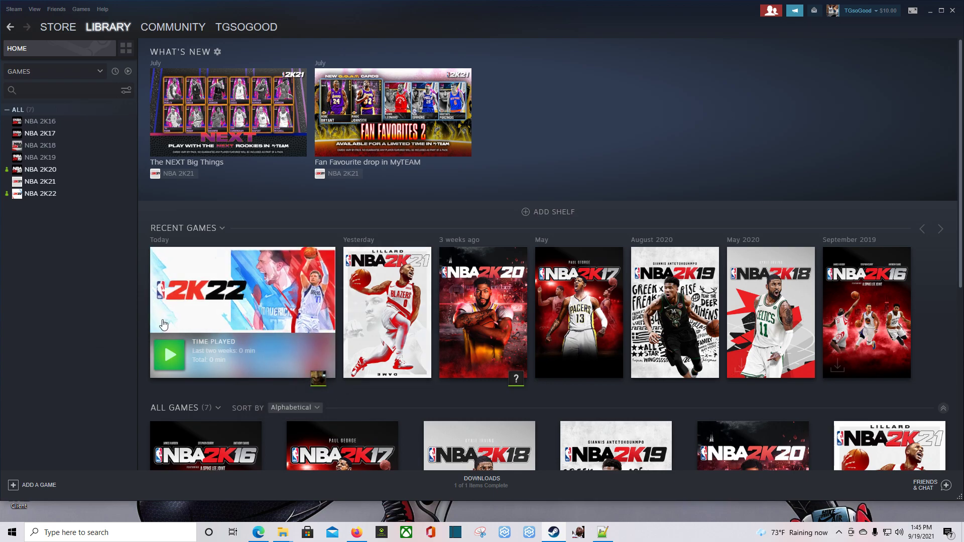
# Open NBA 2K22's installation folder from the local files section of its Steam properties and look through its files.
pyautogui.moveTo(235, 308)
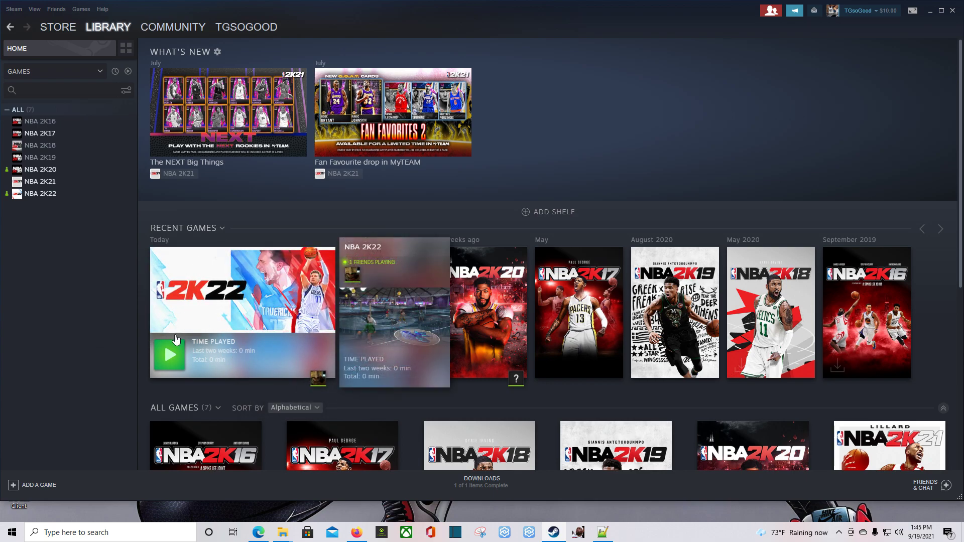
pyautogui.rightClick(271, 313)
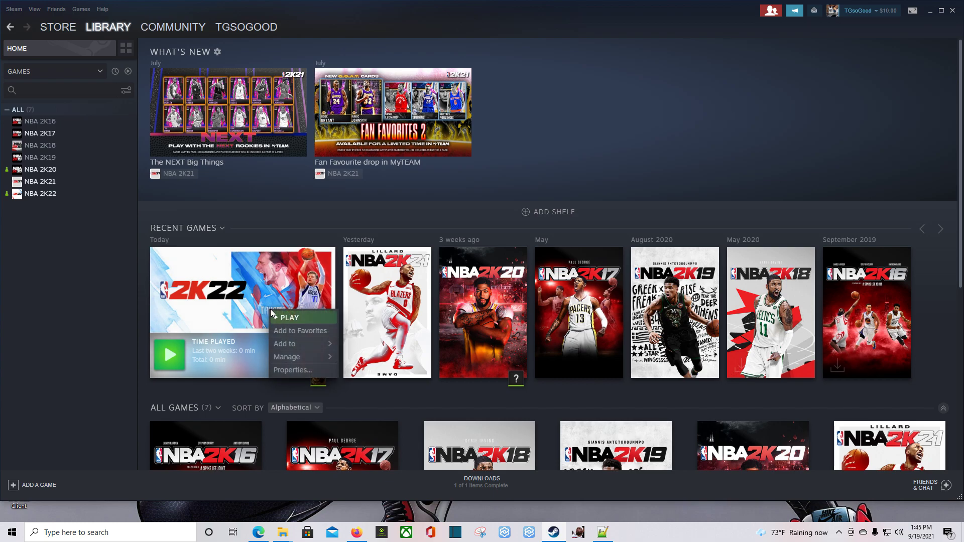
pyautogui.click(296, 369)
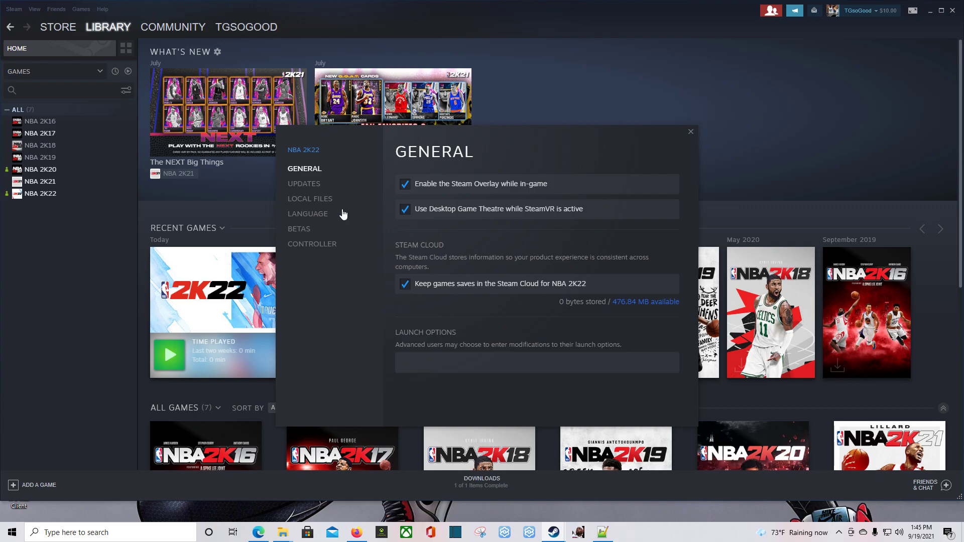
pyautogui.click(321, 200)
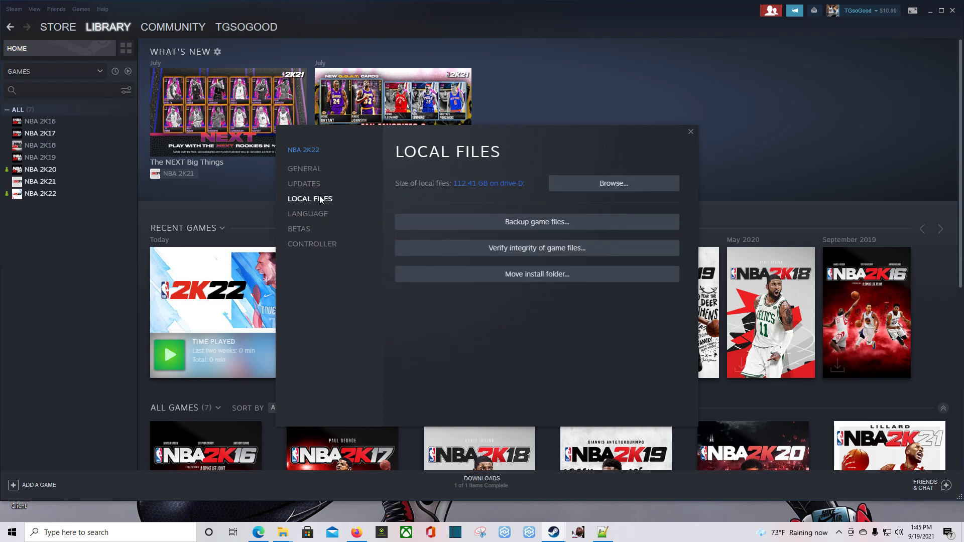
pyautogui.click(611, 186)
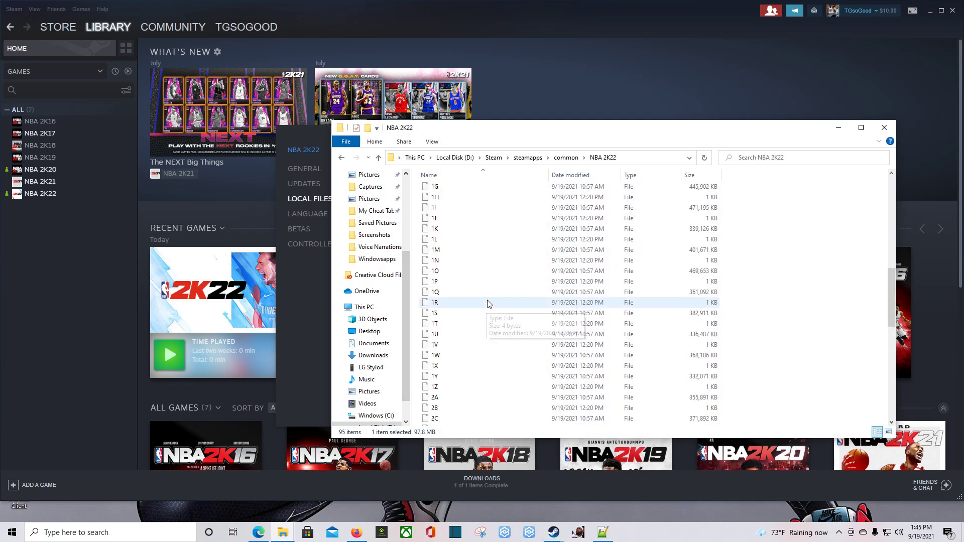
pyautogui.scroll(11, 484, 301)
pyautogui.scroll(-7, 482, 256)
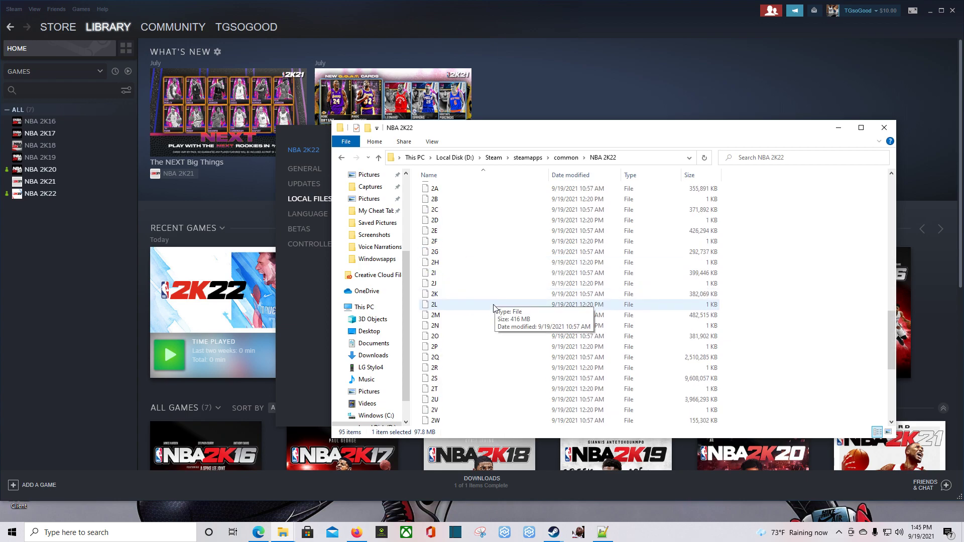
pyautogui.scroll(14, 532, 360)
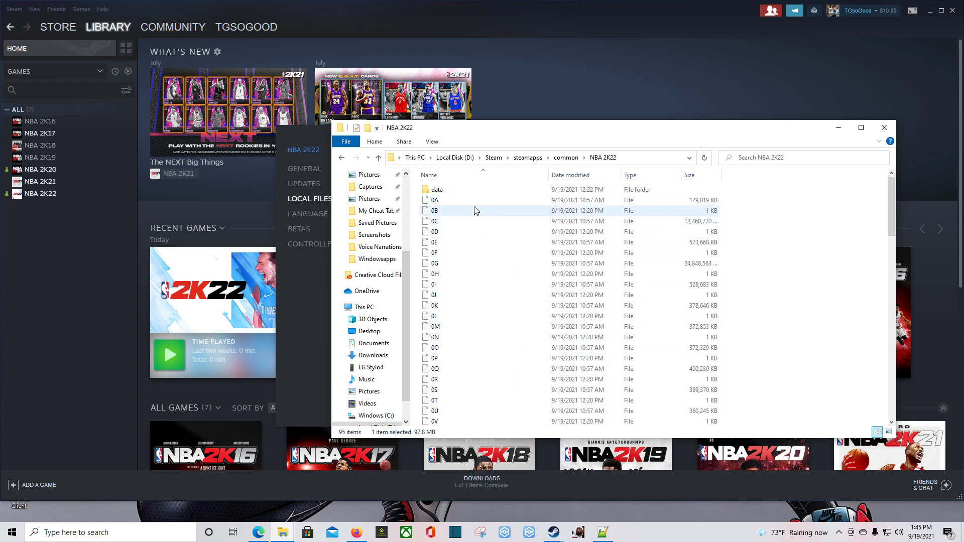
pyautogui.scroll(-20, 481, 291)
pyautogui.scroll(-4, 485, 369)
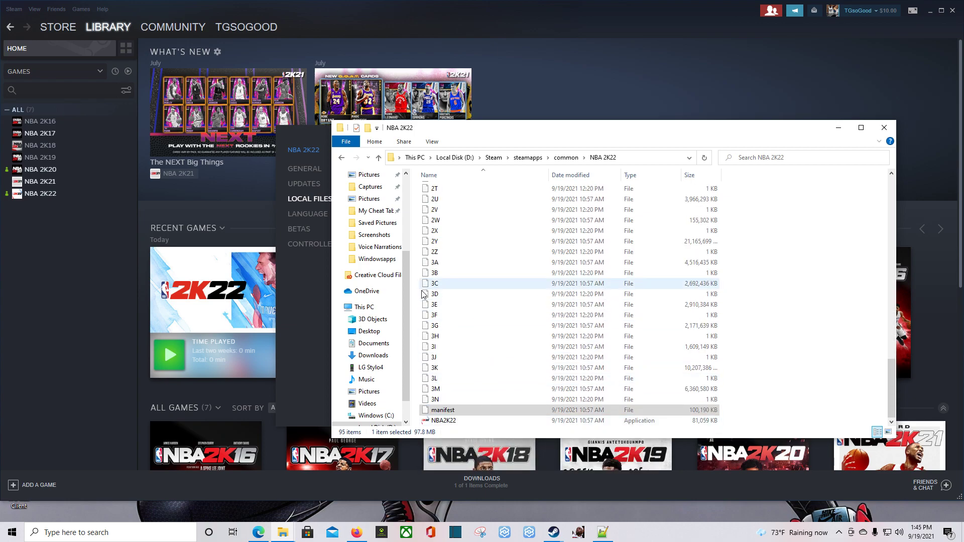
# Close the game's properties, minimize Steam, and maximize the NBA 2K22 folder window.
pyautogui.click(297, 295)
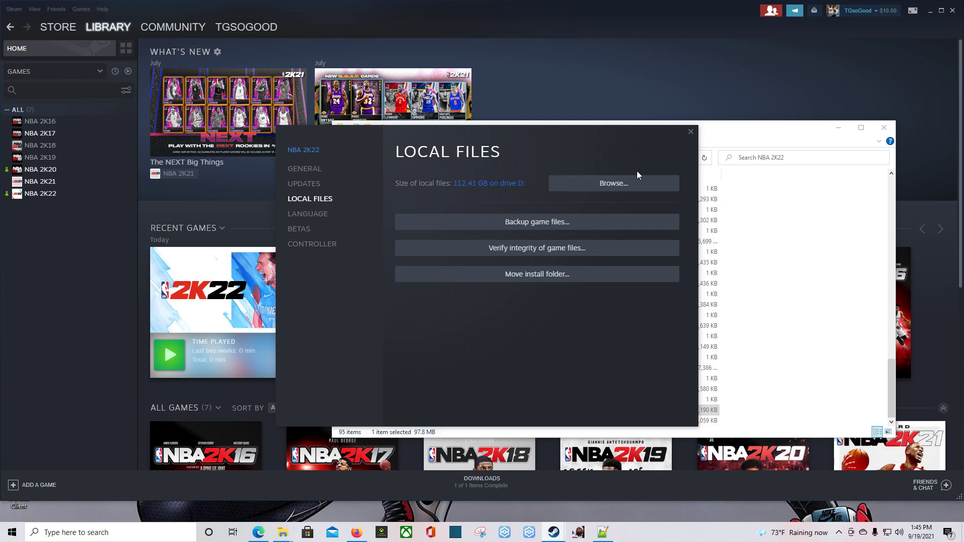
pyautogui.click(691, 132)
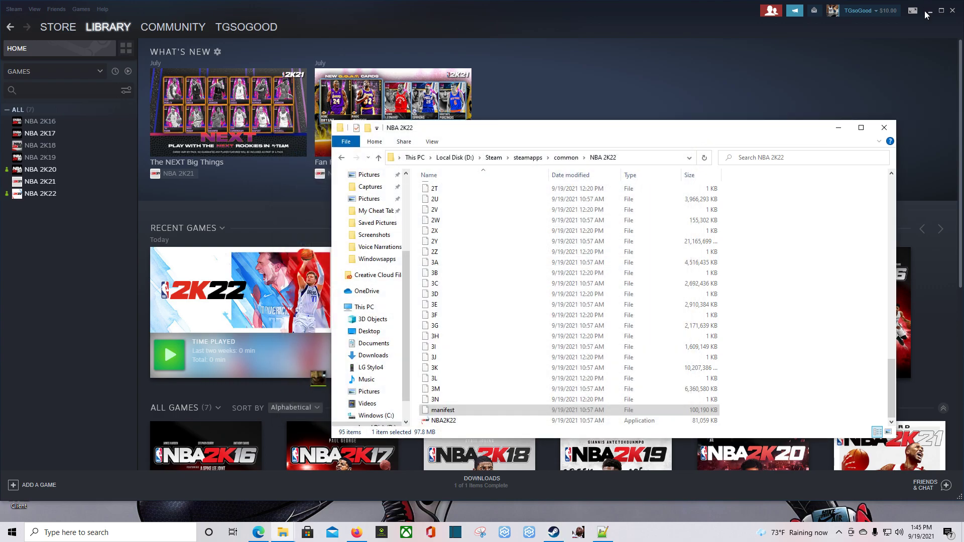
pyautogui.click(928, 11)
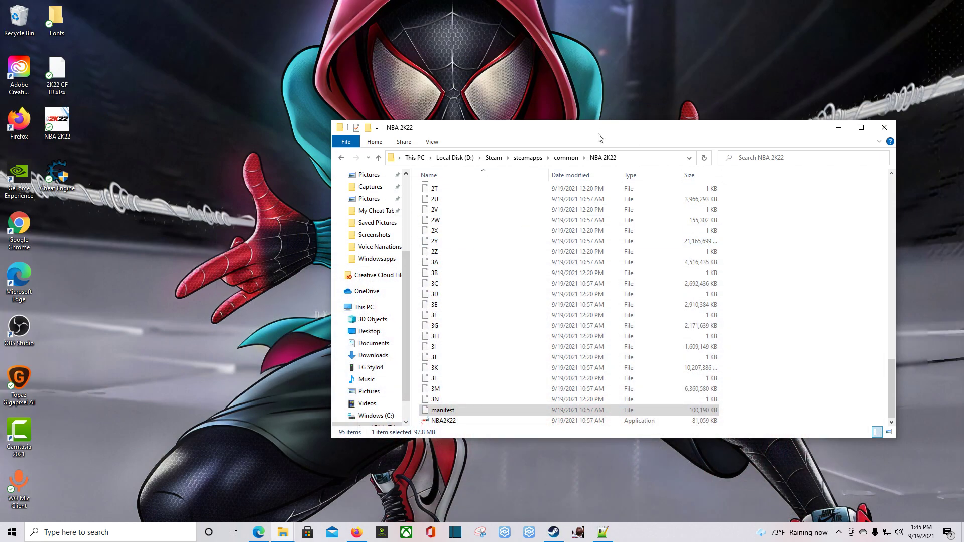
pyautogui.moveTo(599, 137); pyautogui.dragTo(453, 144)
pyautogui.scroll(20, 501, 288)
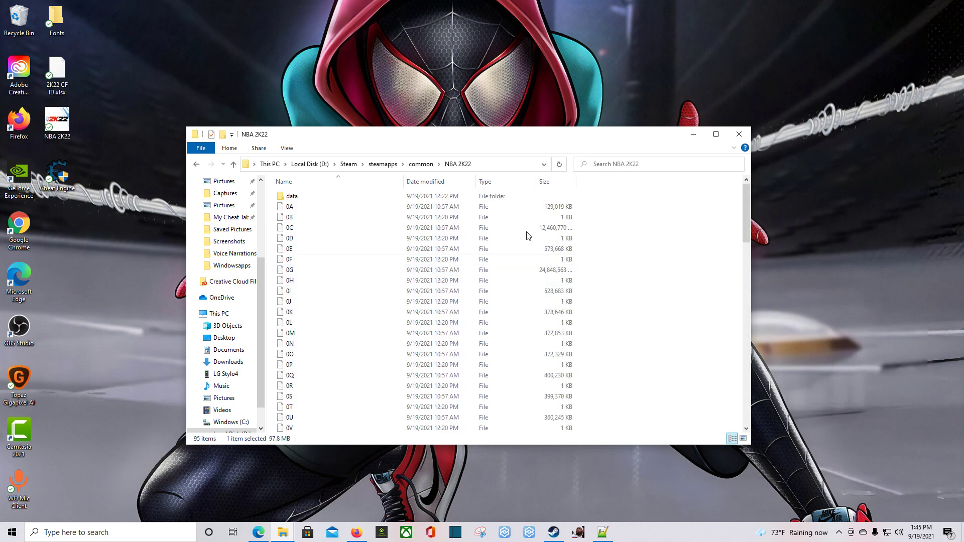
pyautogui.moveTo(531, 143); pyautogui.dragTo(564, 2)
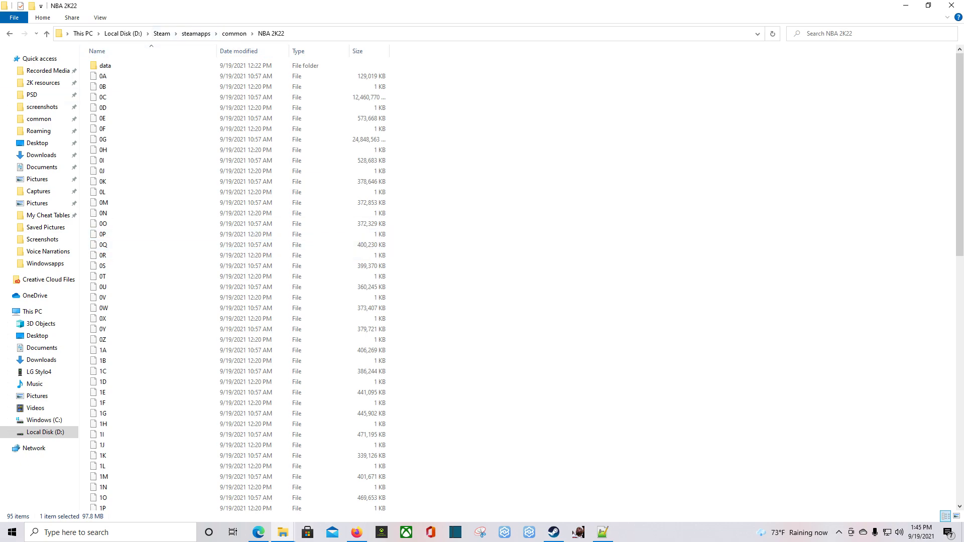
# Switch to Firefox and read the NBA2K_Hook forum topic from its start to the Download V0.0.2 links and change log.
pyautogui.hotkey('alt', 'Tab')
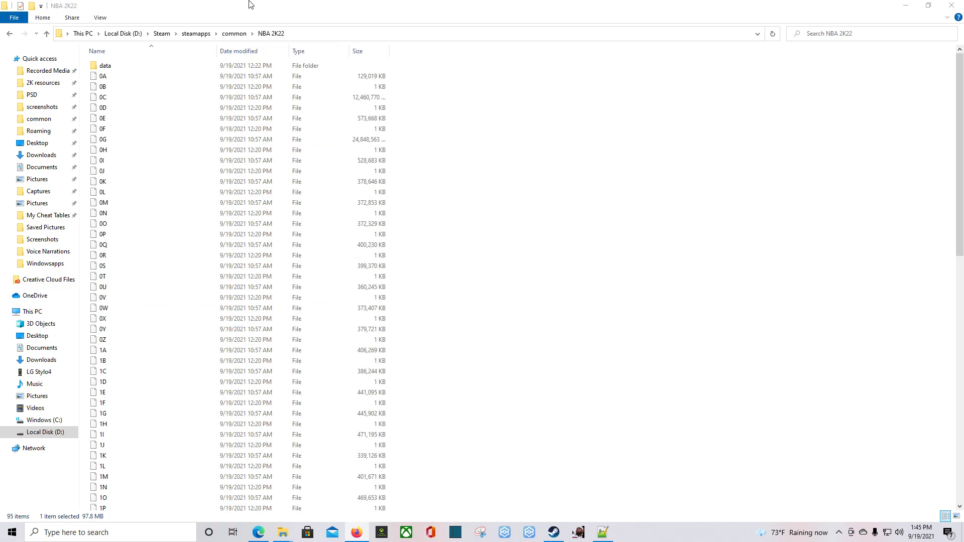
pyautogui.hotkey('alt', 'Tab')
pyautogui.scroll(15, 413, 357)
pyautogui.scroll(2, 411, 356)
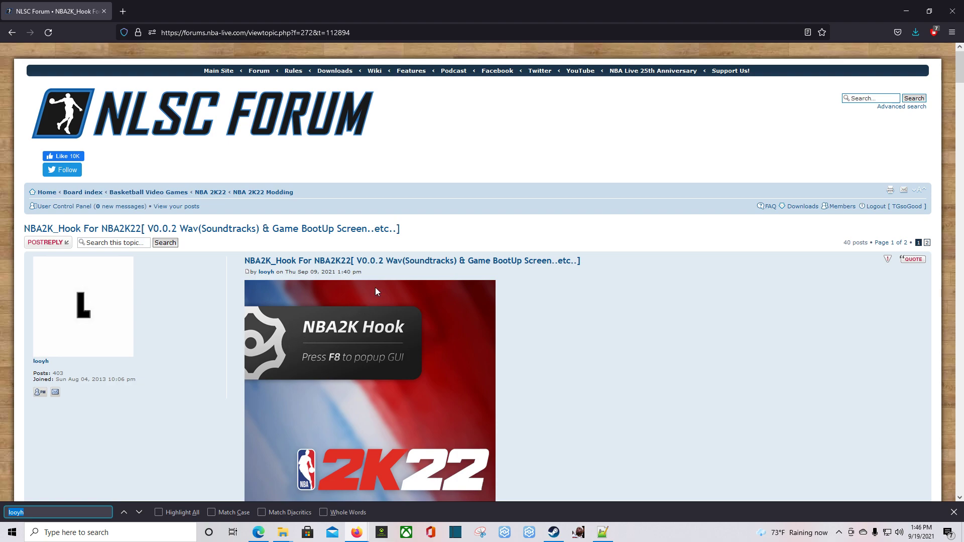
pyautogui.scroll(-1, 376, 292)
pyautogui.scroll(-1, 386, 237)
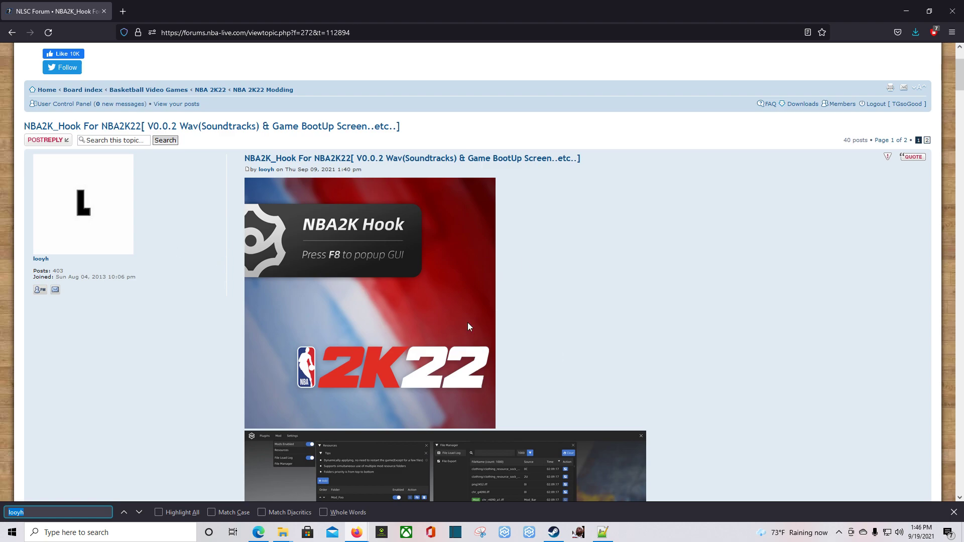
pyautogui.scroll(2, 485, 299)
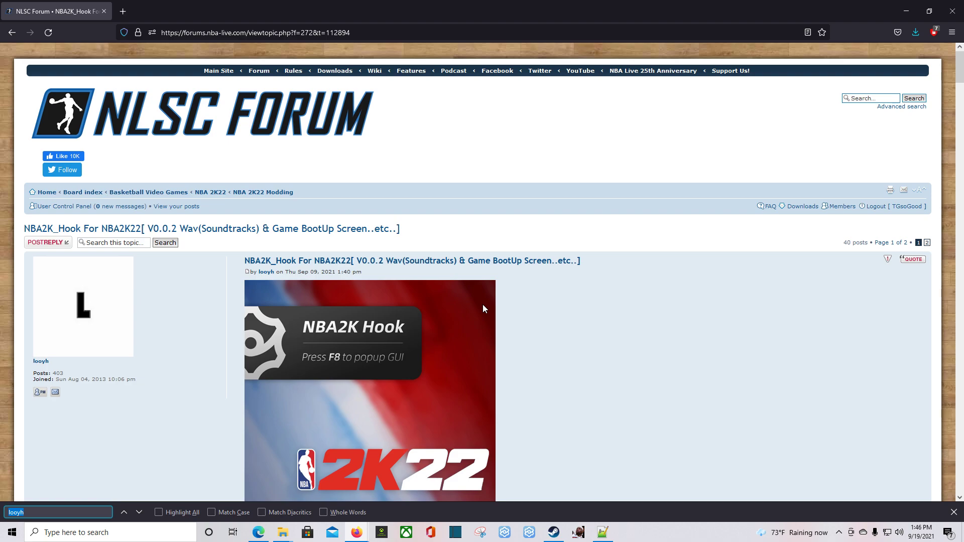
pyautogui.scroll(-4, 482, 308)
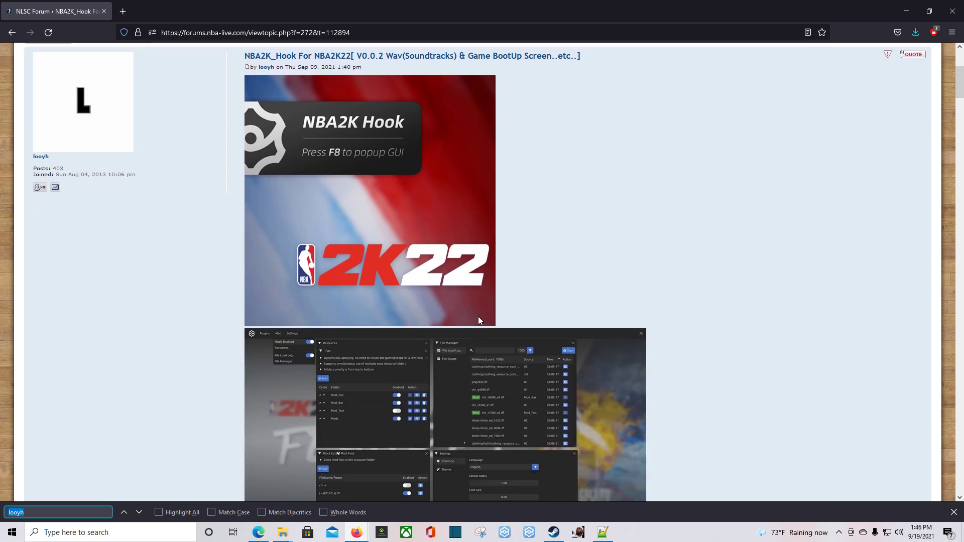
pyautogui.scroll(-6, 367, 212)
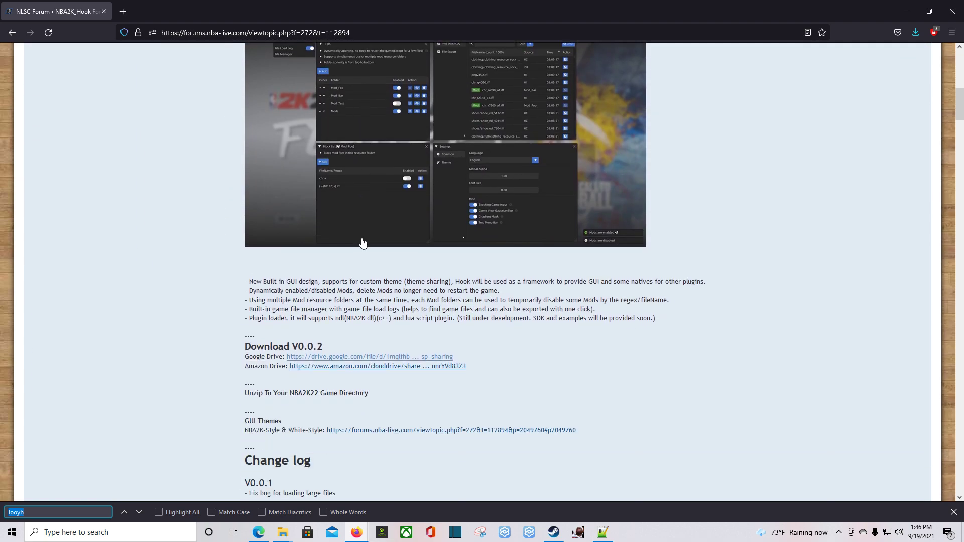
pyautogui.scroll(-3, 362, 243)
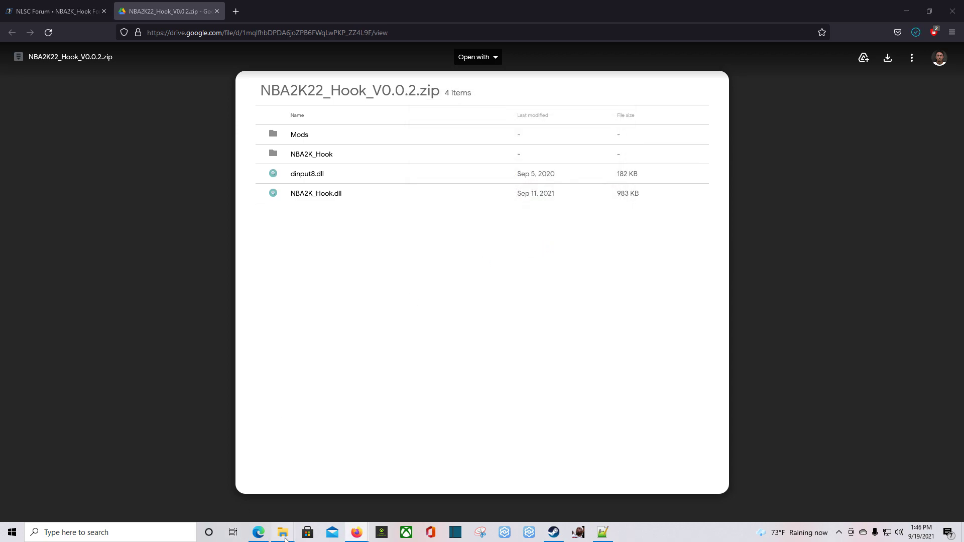
# Open the NBA2K22_Hook_V0.0.2 archive in the Downloads folder and select all of its contents.
pyautogui.moveTo(285, 538)
pyautogui.click(229, 489)
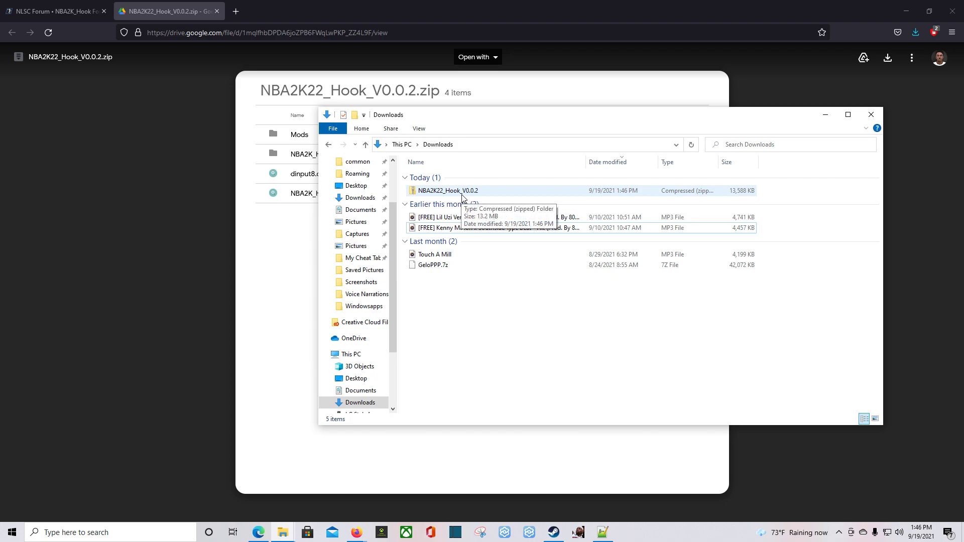
pyautogui.doubleClick(462, 193)
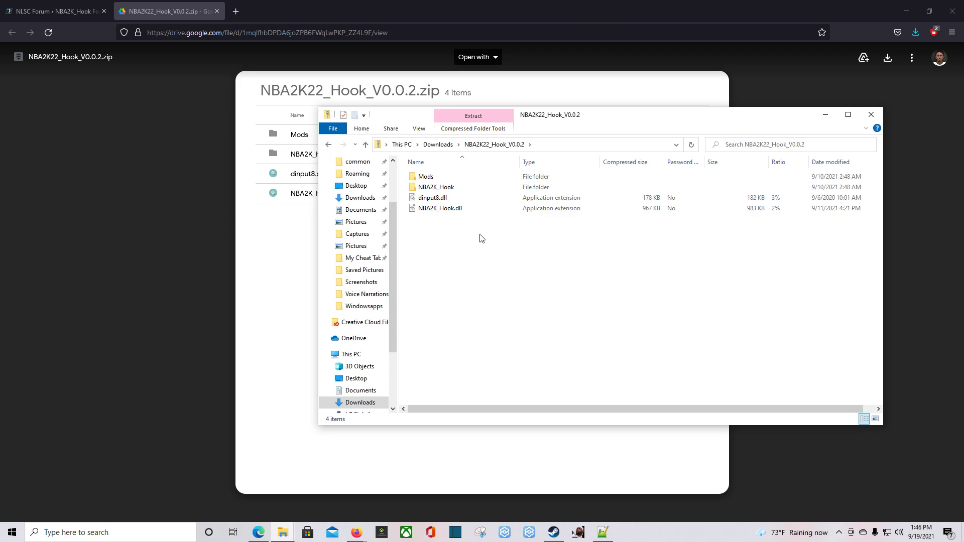
pyautogui.moveTo(480, 238); pyautogui.dragTo(407, 174)
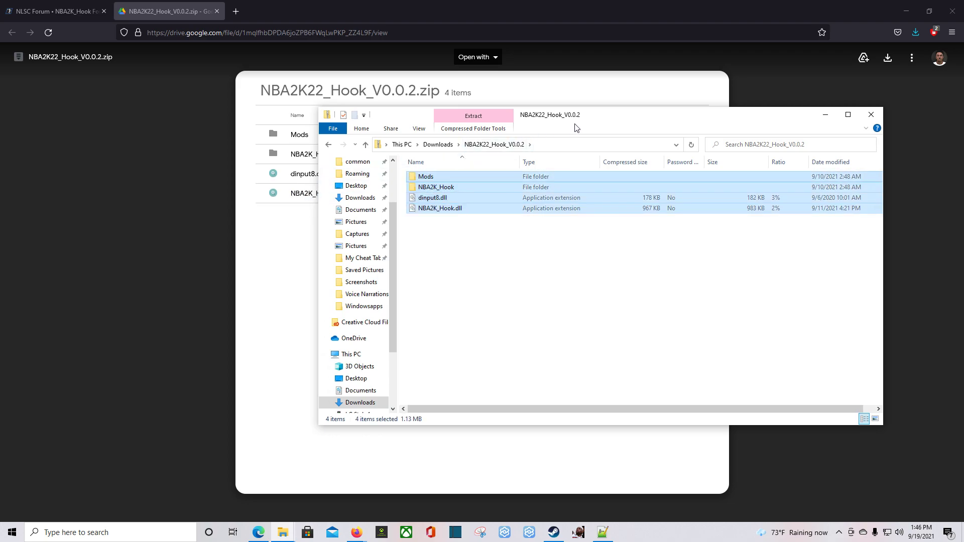
# Close the Google Drive page and copy Mods, NBA2K_Hook, dinput8.dll and NBA2K_Hook.dll from the archive into the NBA 2K22 game folder.
pyautogui.click(217, 11)
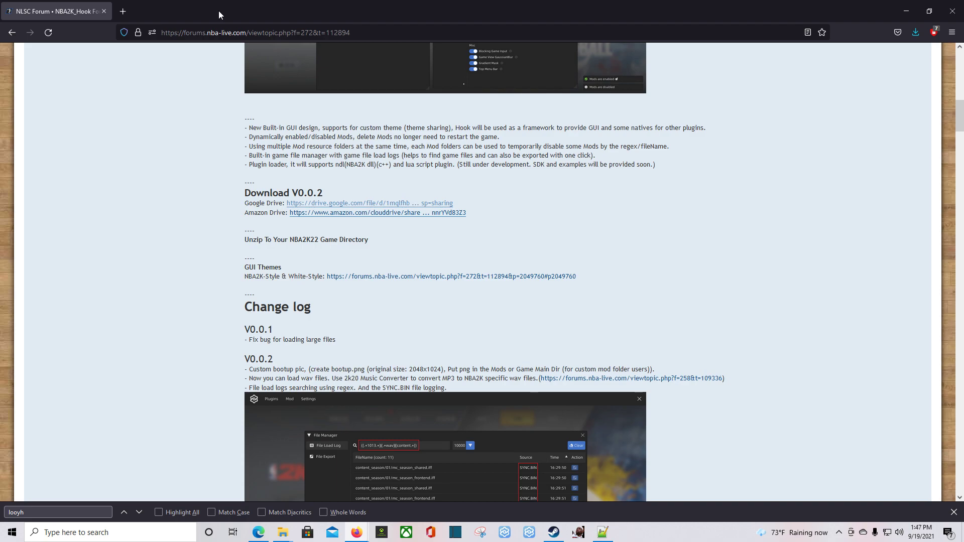
pyautogui.moveTo(283, 532)
pyautogui.click(331, 502)
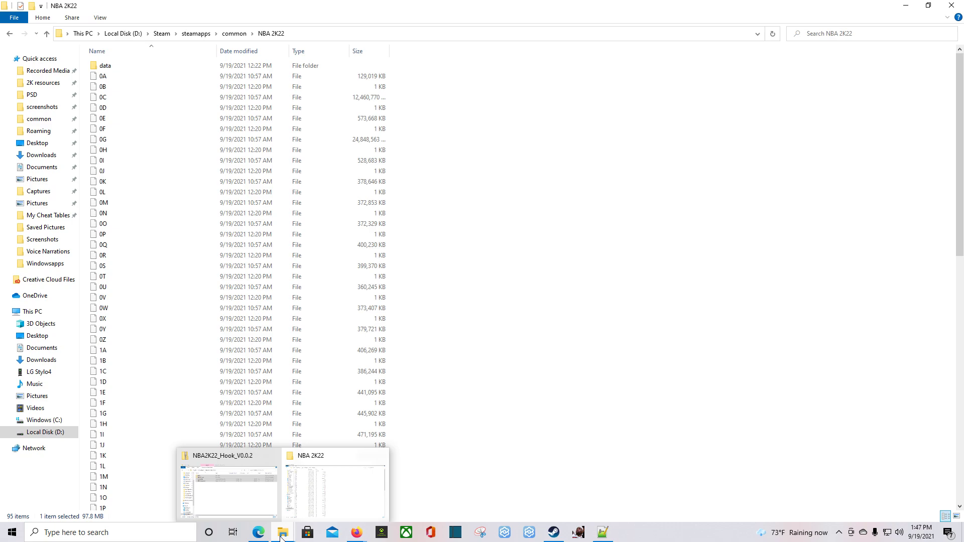
pyautogui.click(265, 508)
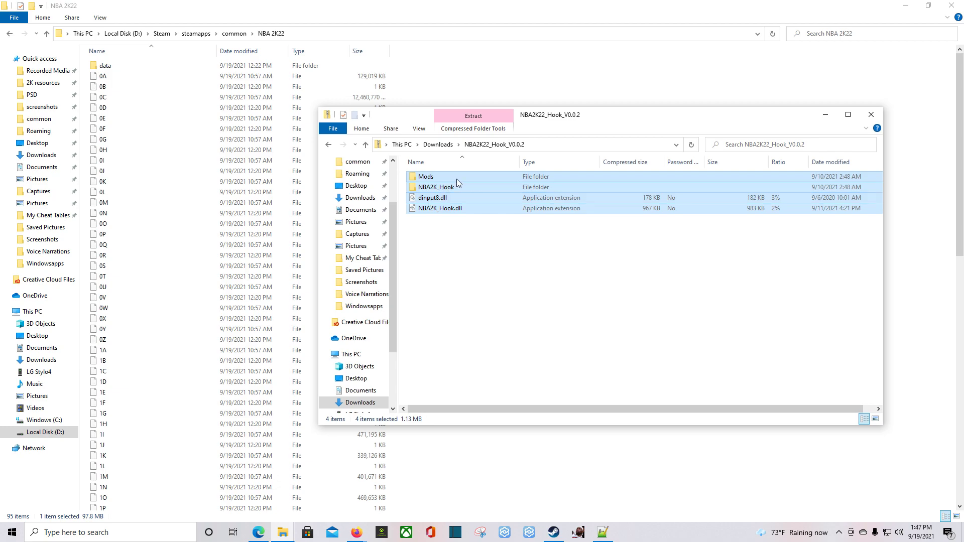
pyautogui.moveTo(456, 179); pyautogui.dragTo(168, 248)
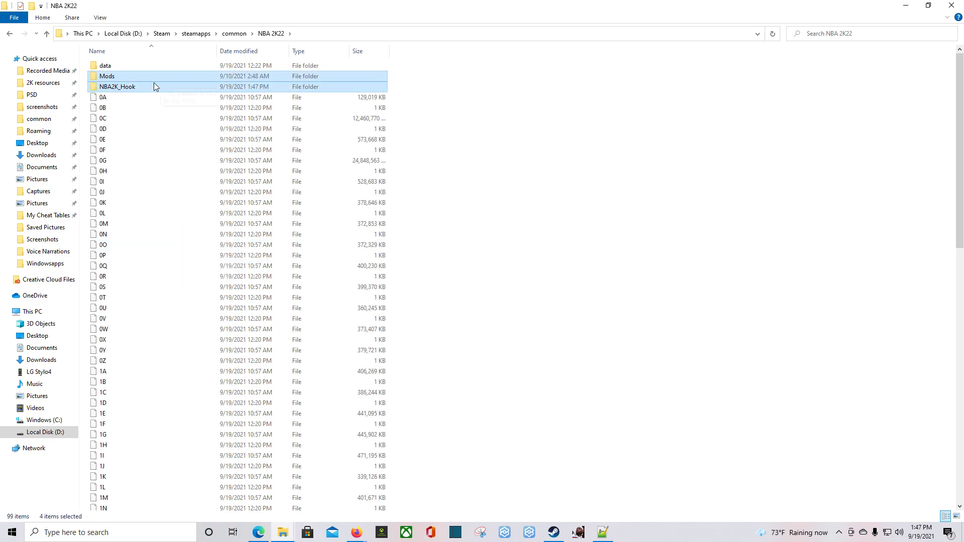
# Check the NBA 2K22 game folder for the copied hook folders and DLL files.
pyautogui.scroll(-19, 201, 301)
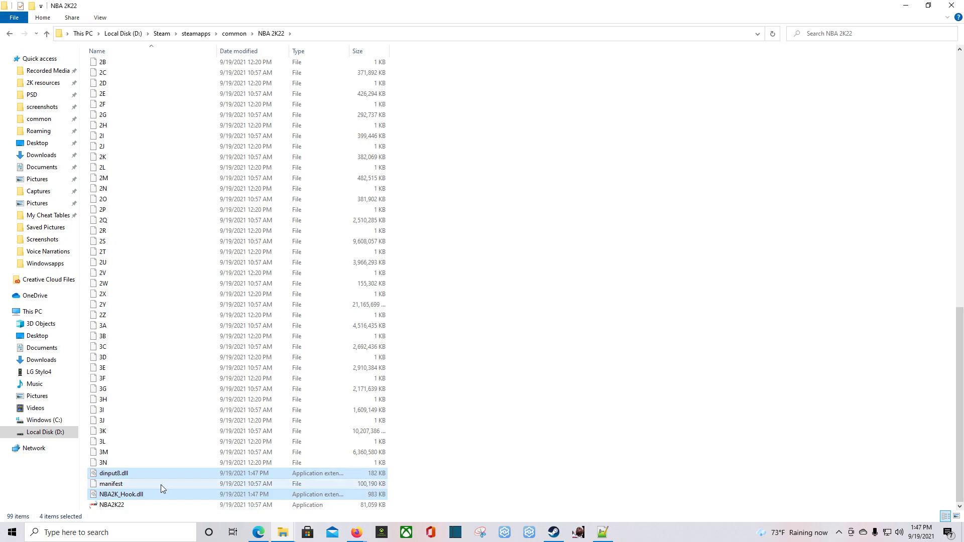
pyautogui.scroll(6, 302, 343)
pyautogui.scroll(13, 254, 293)
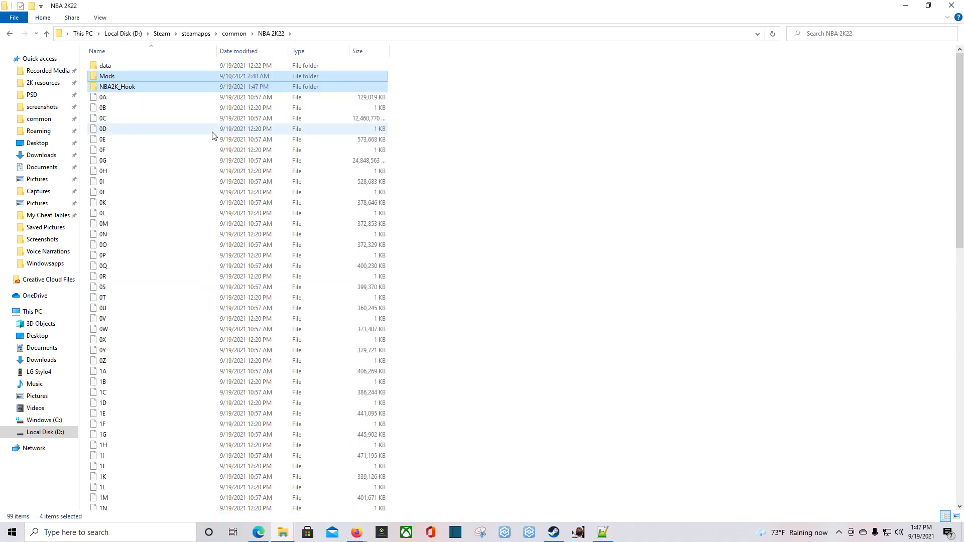
pyautogui.scroll(-12, 221, 301)
pyautogui.scroll(-7, 581, 441)
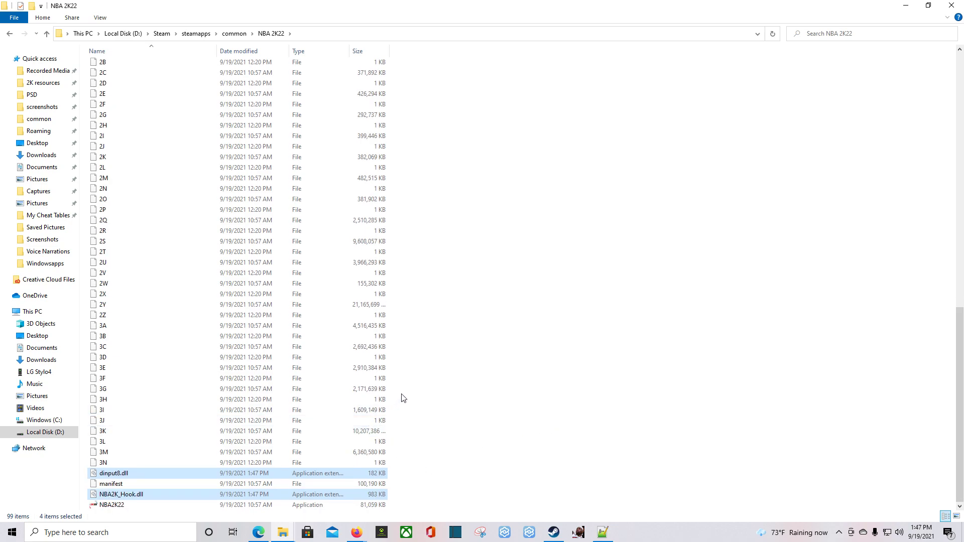
# Open the Mods folder inside the NBA 2K22 game folder and check its contents.
pyautogui.scroll(19, 278, 367)
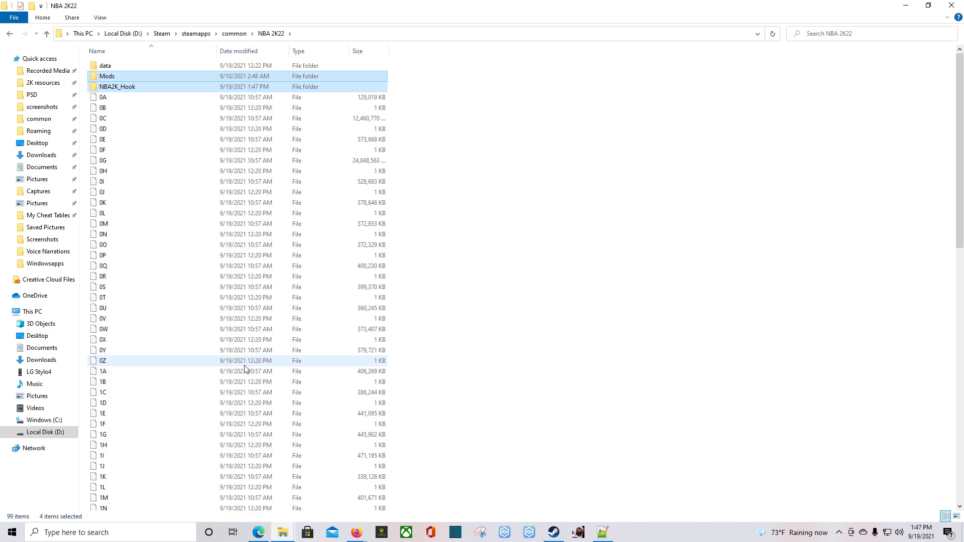
pyautogui.click(110, 79)
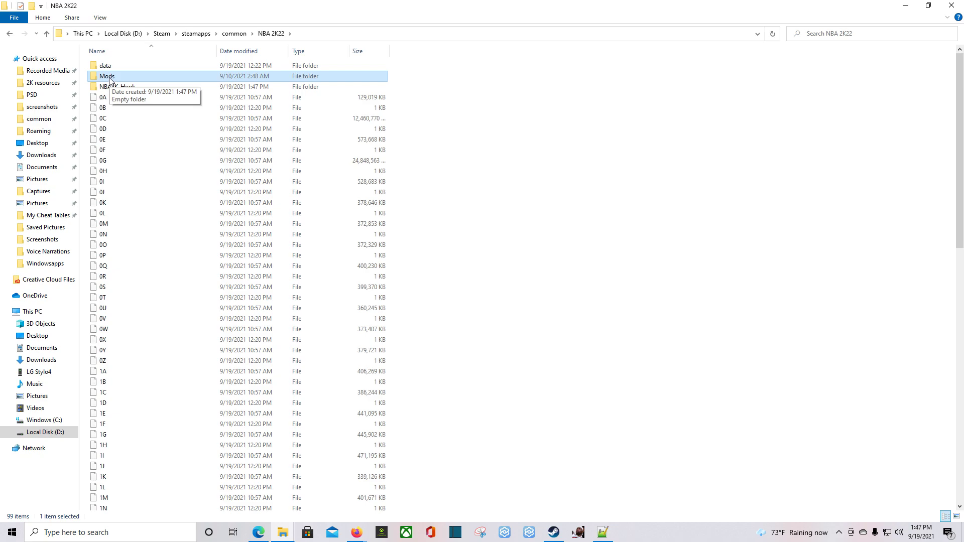
pyautogui.doubleClick(111, 79)
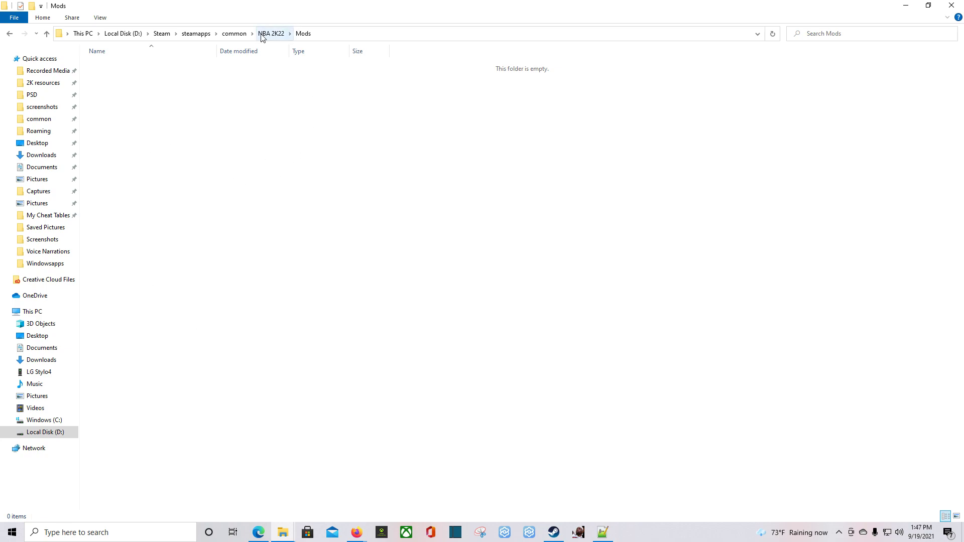
# Open the Mods folder of the NBA 2K21 installation under Steam's common folder and browse its mod files.
pyautogui.click(235, 34)
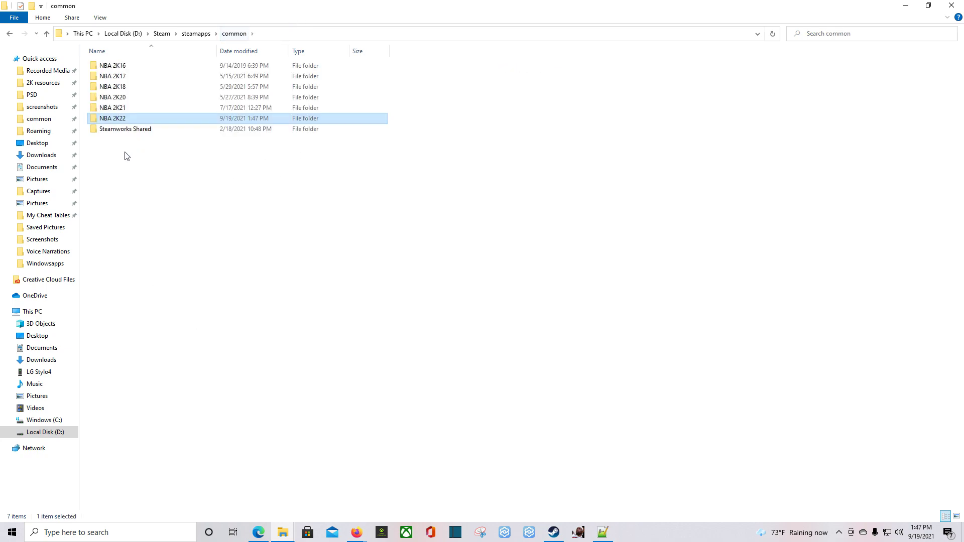
pyautogui.doubleClick(119, 109)
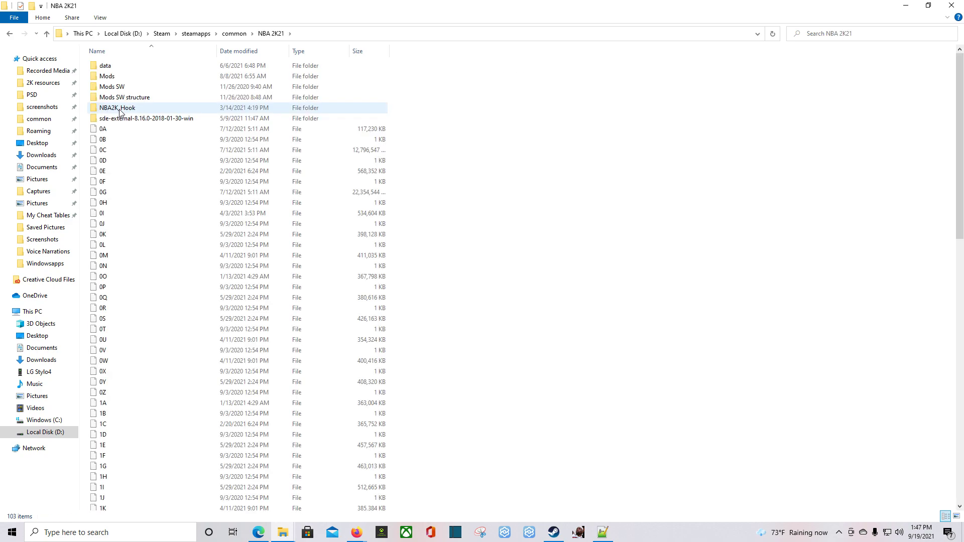
pyautogui.doubleClick(111, 76)
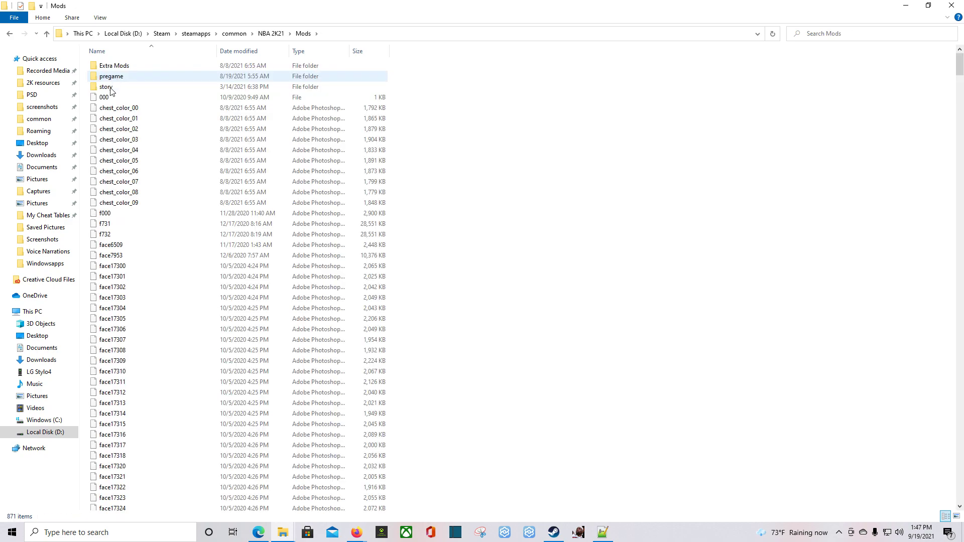
pyautogui.scroll(-3, 113, 245)
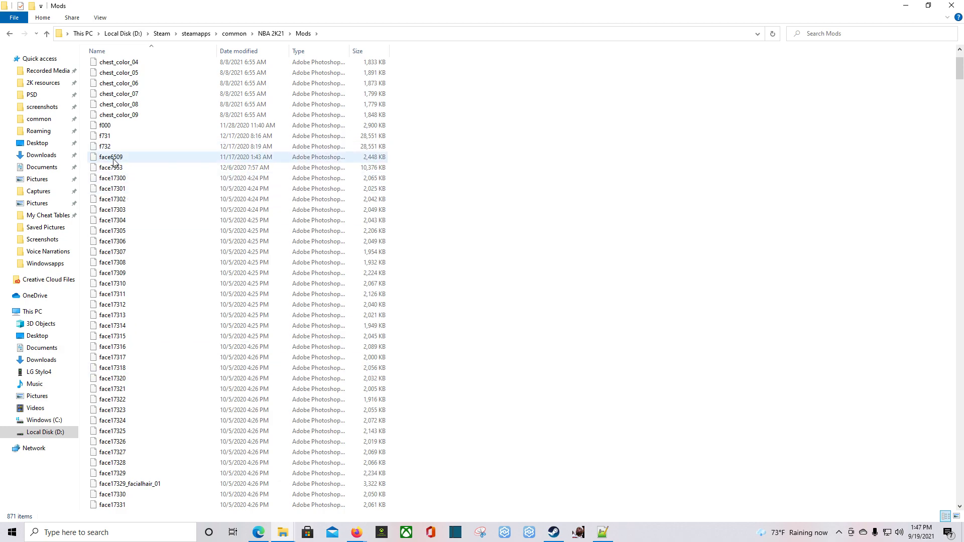
pyautogui.scroll(-20, 123, 323)
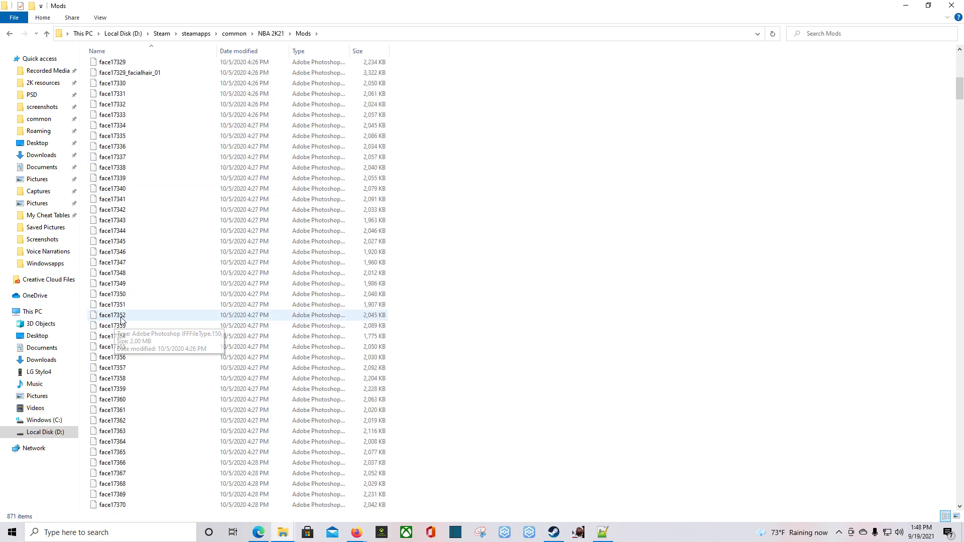
pyautogui.click(121, 275)
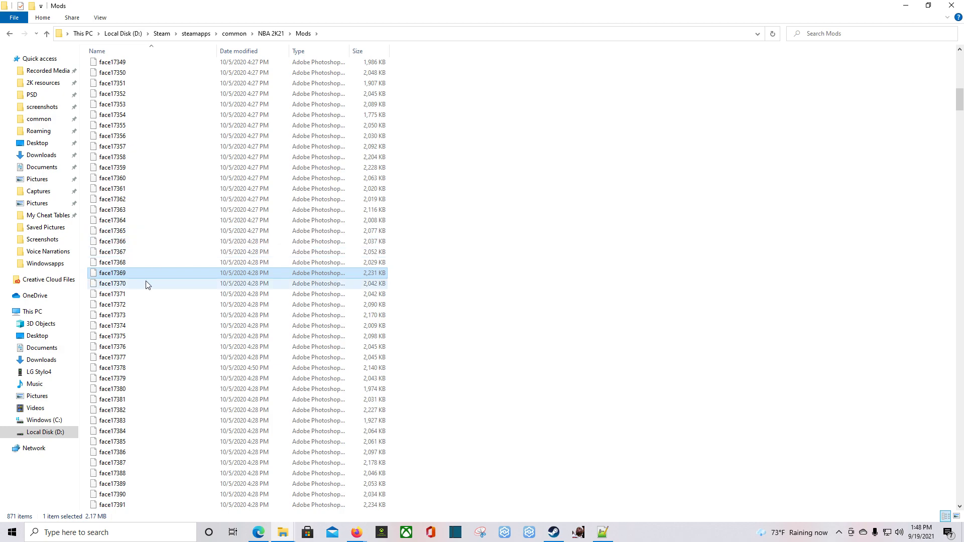
pyautogui.rightClick(112, 275)
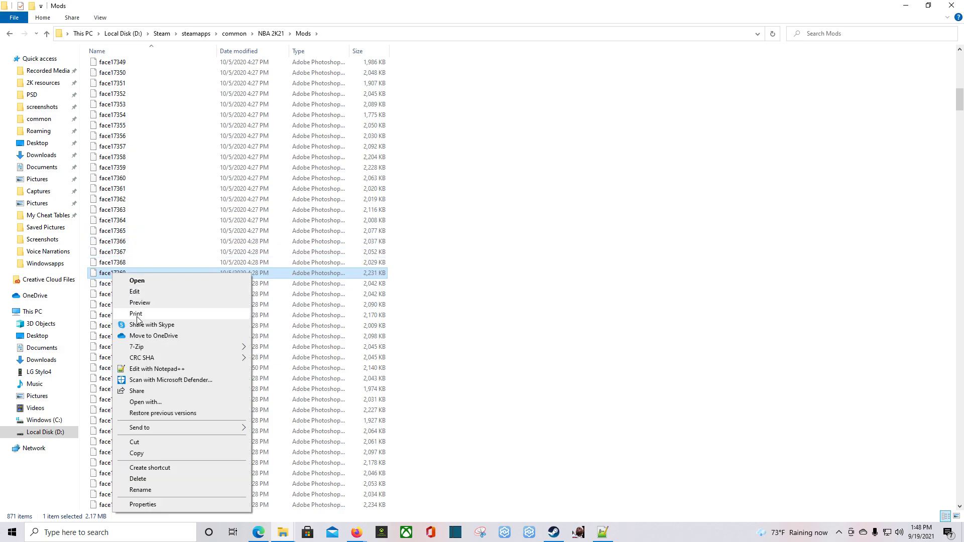
pyautogui.click(346, 280)
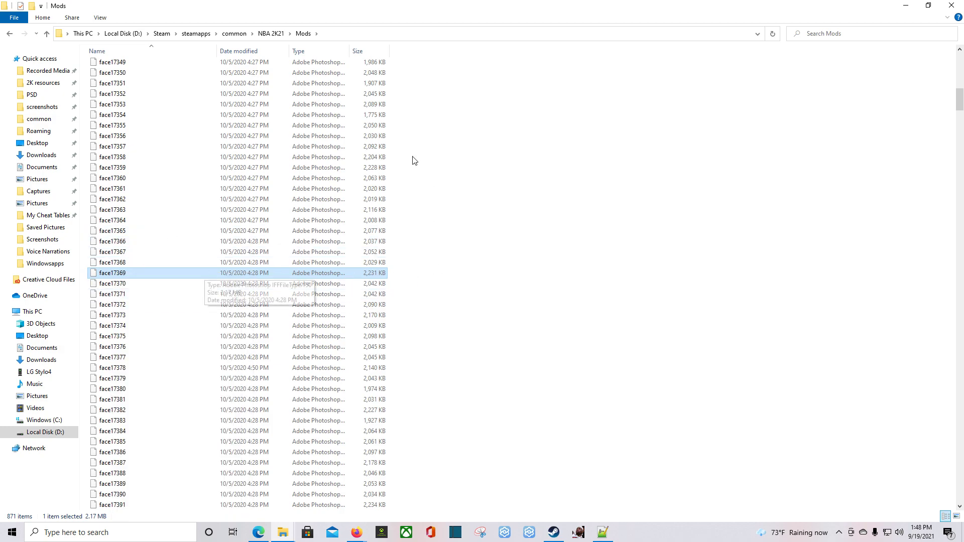
pyautogui.click(10, 33)
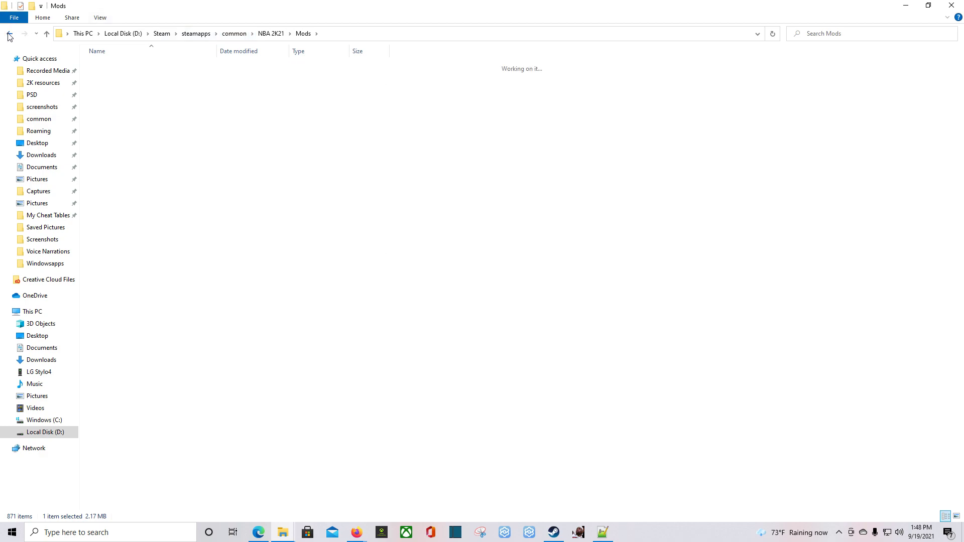
pyautogui.click(28, 37)
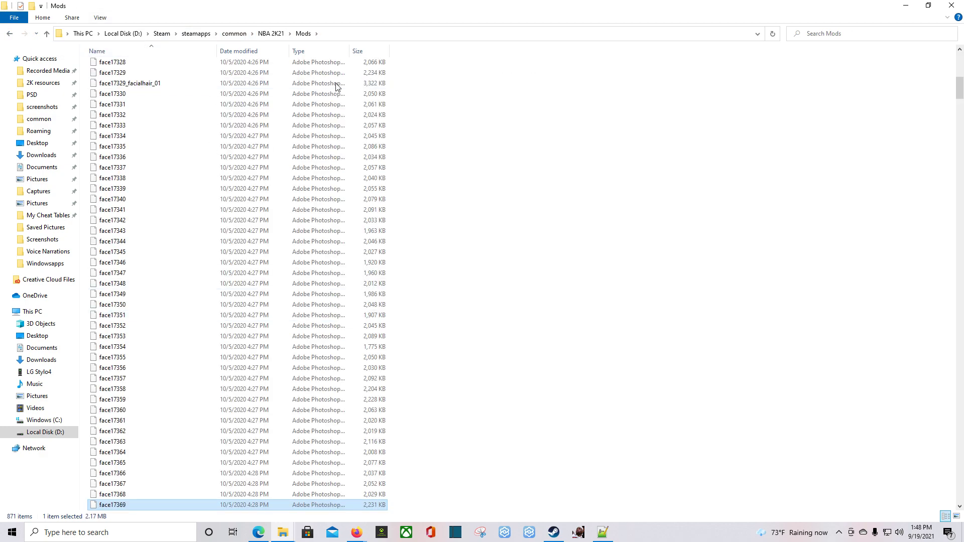
# Look through the NBA 2K21 Mods file list from its start down through the face files.
pyautogui.scroll(20, 286, 238)
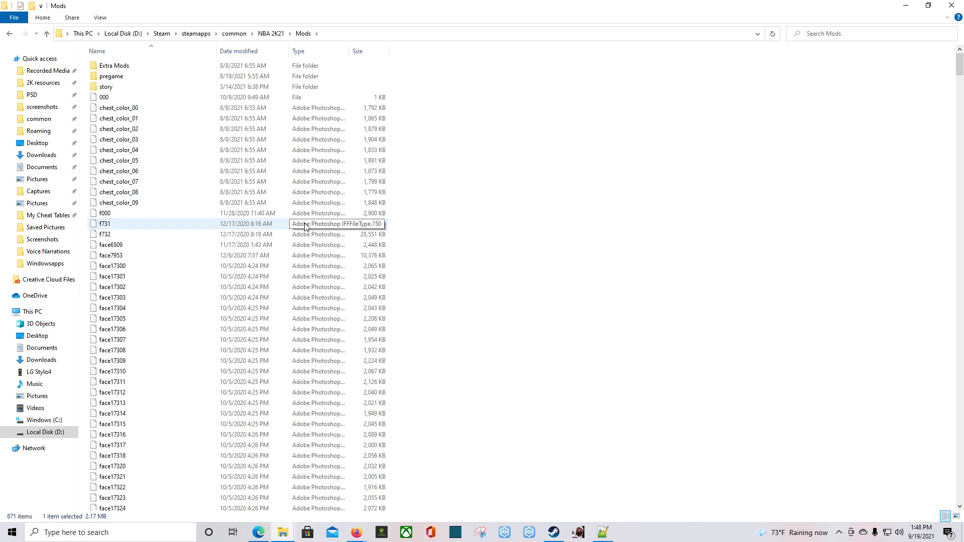
pyautogui.scroll(-20, 301, 221)
pyautogui.scroll(-20, 261, 291)
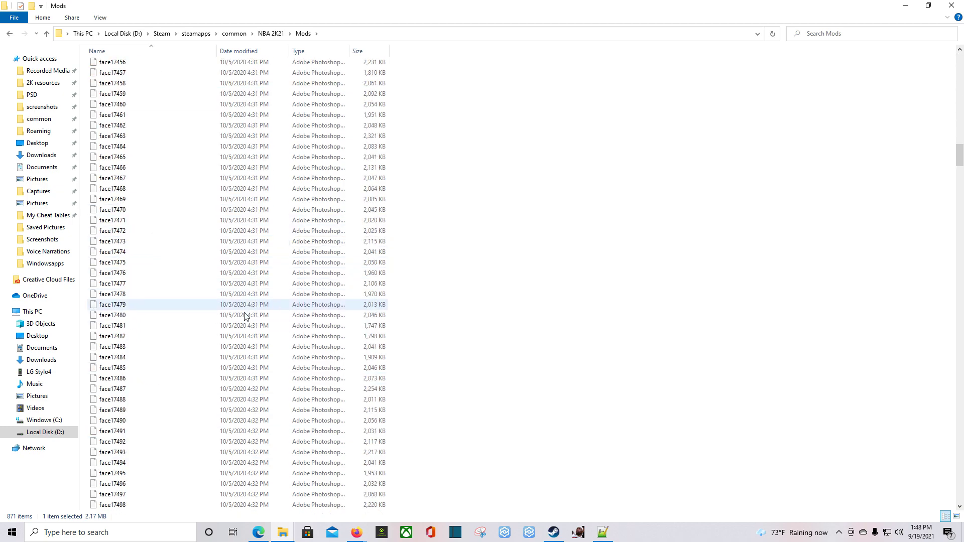
# Return to the common folder and open the Mods folder inside NBA 2K22.
pyautogui.click(9, 35)
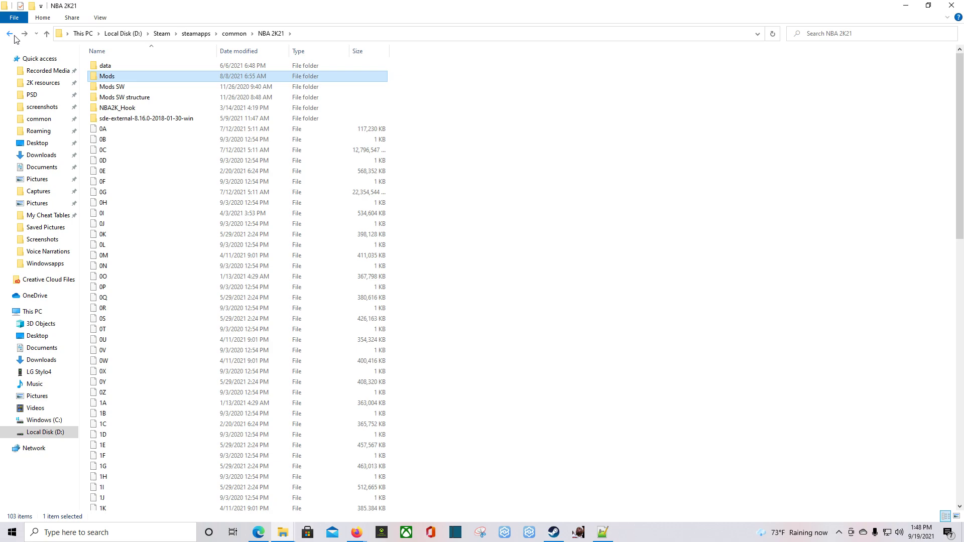
pyautogui.click(10, 33)
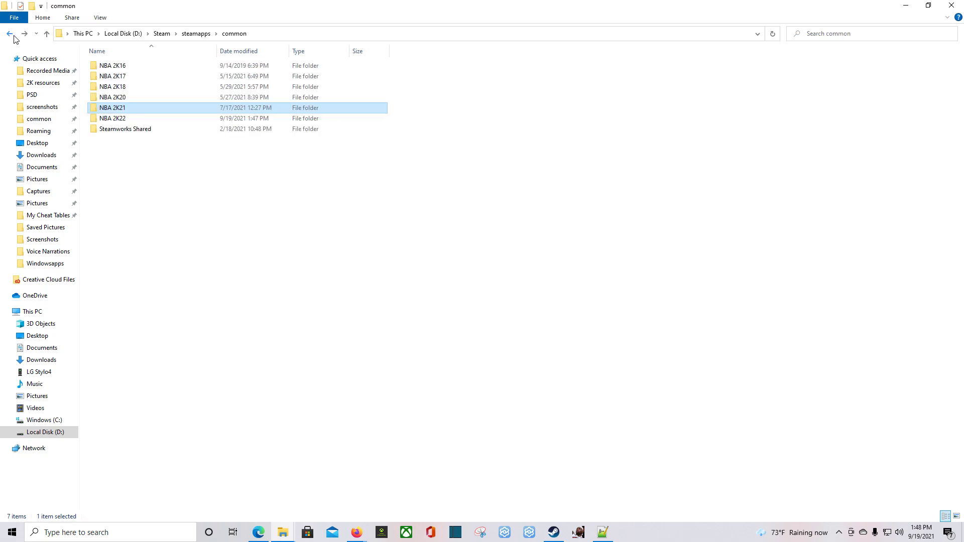
pyautogui.doubleClick(113, 119)
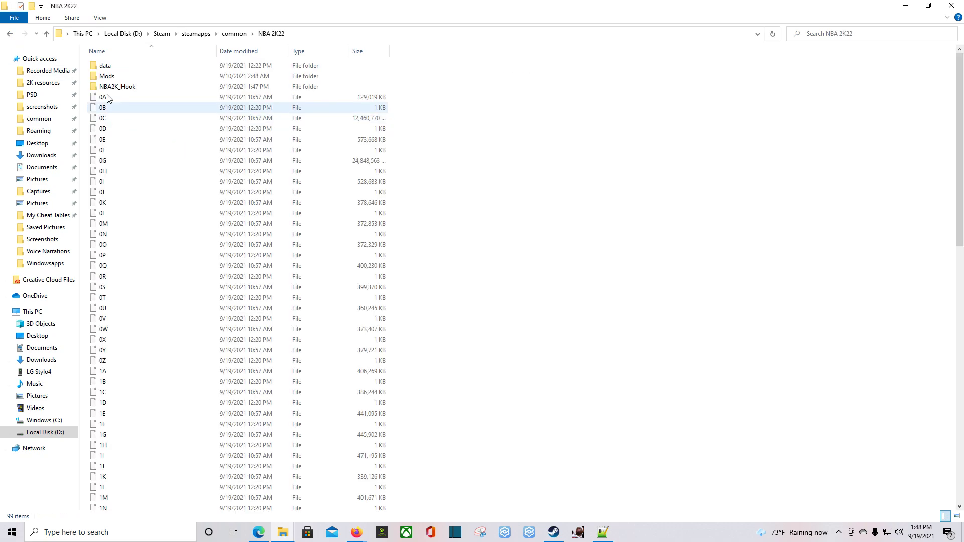
pyautogui.doubleClick(111, 78)
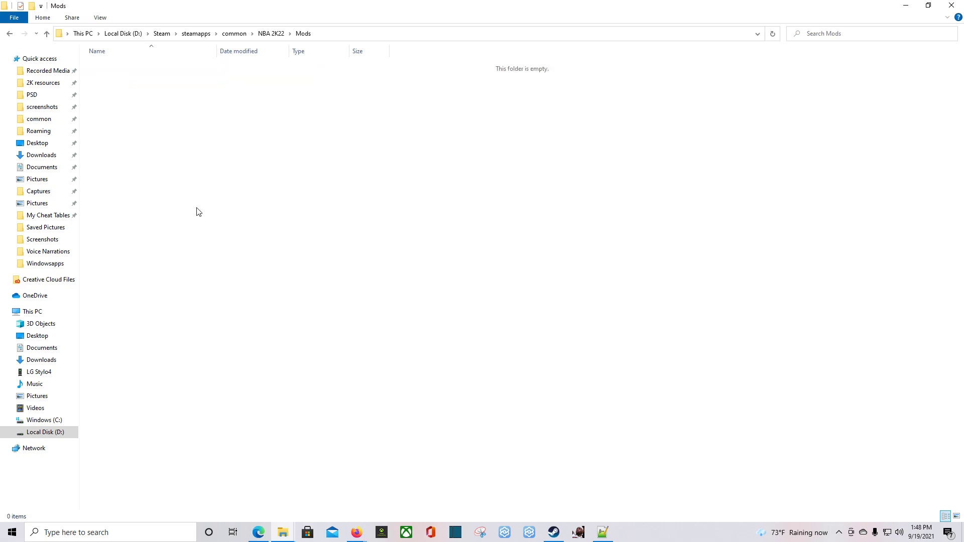
# Go back up to the NBA 2K22 game folder and review the files and folders in it.
pyautogui.click(269, 34)
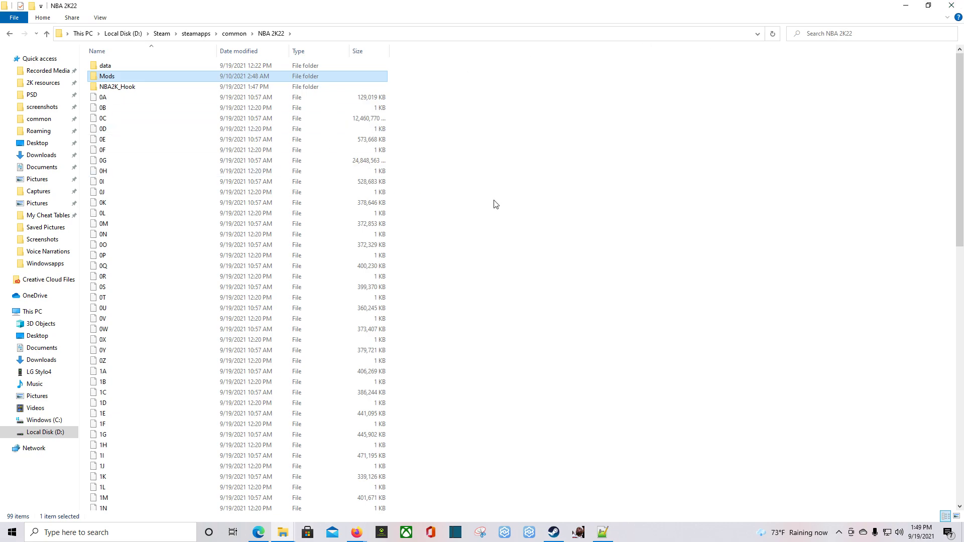
pyautogui.scroll(-9, 492, 206)
pyautogui.scroll(9, 482, 211)
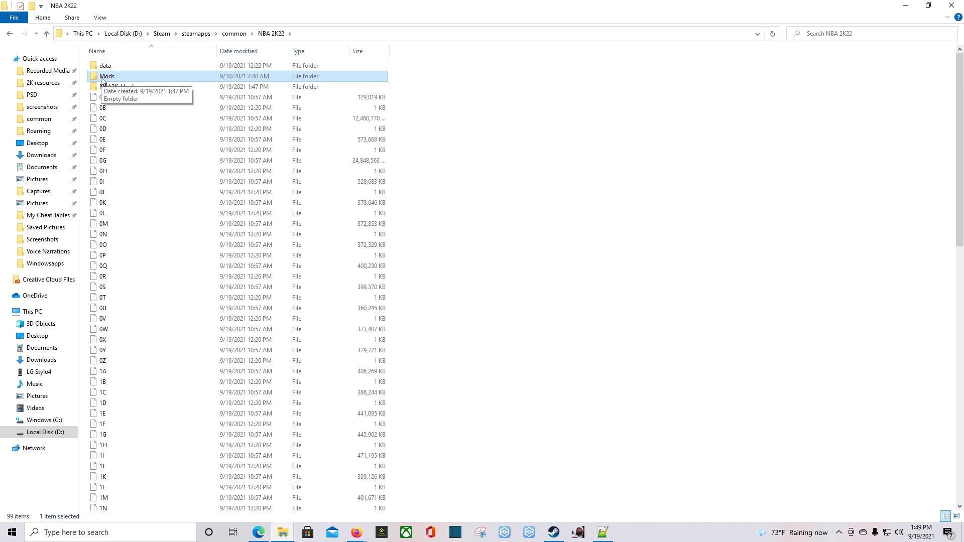
# Switch to the NLSC Forum window in Firefox and open the site's Downloads section.
pyautogui.click(355, 533)
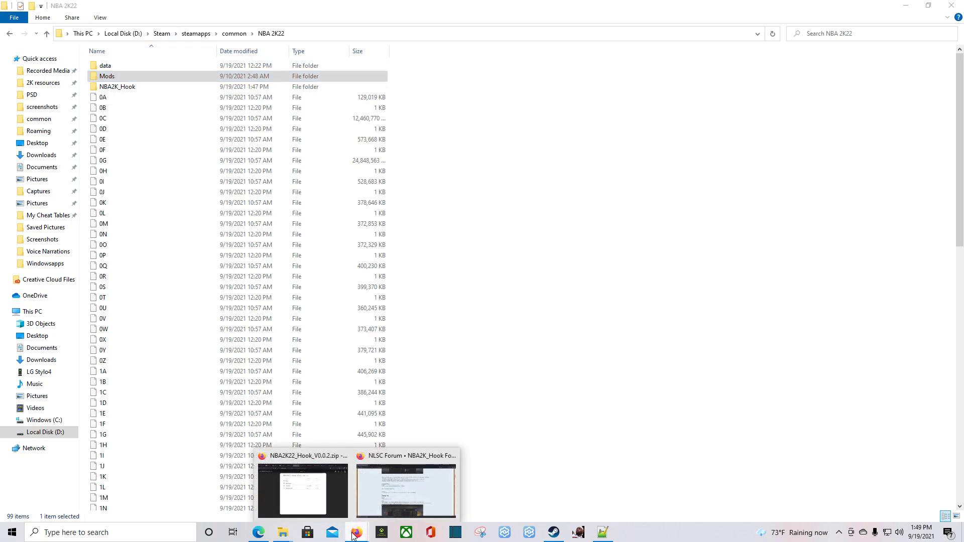
pyautogui.click(368, 505)
pyautogui.scroll(15, 236, 264)
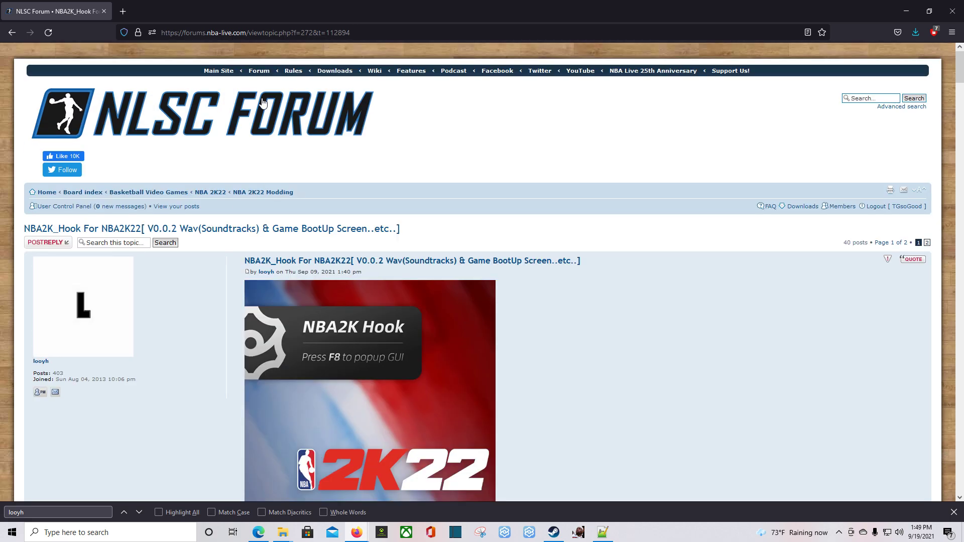
pyautogui.click(343, 73)
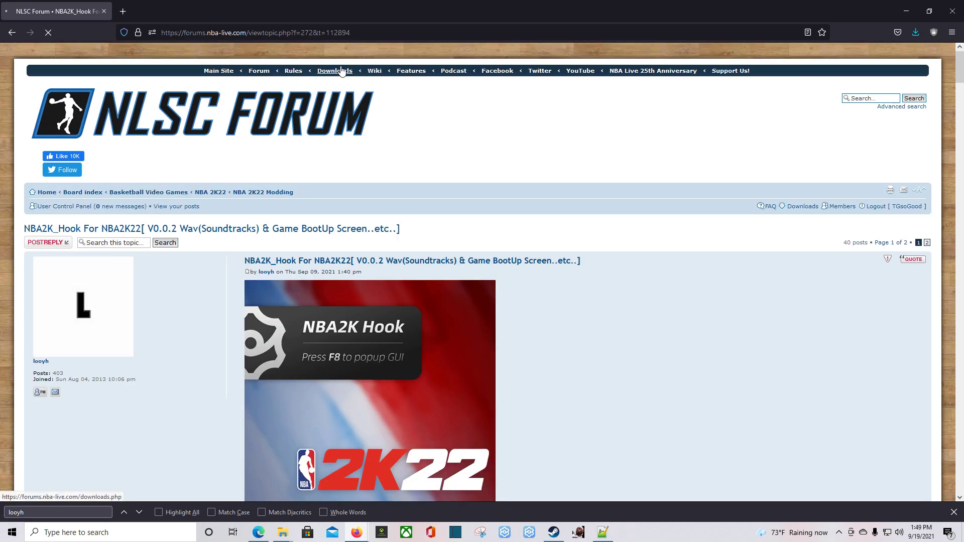
# Open shuajota.com in a new browser tab.
pyautogui.click(124, 12)
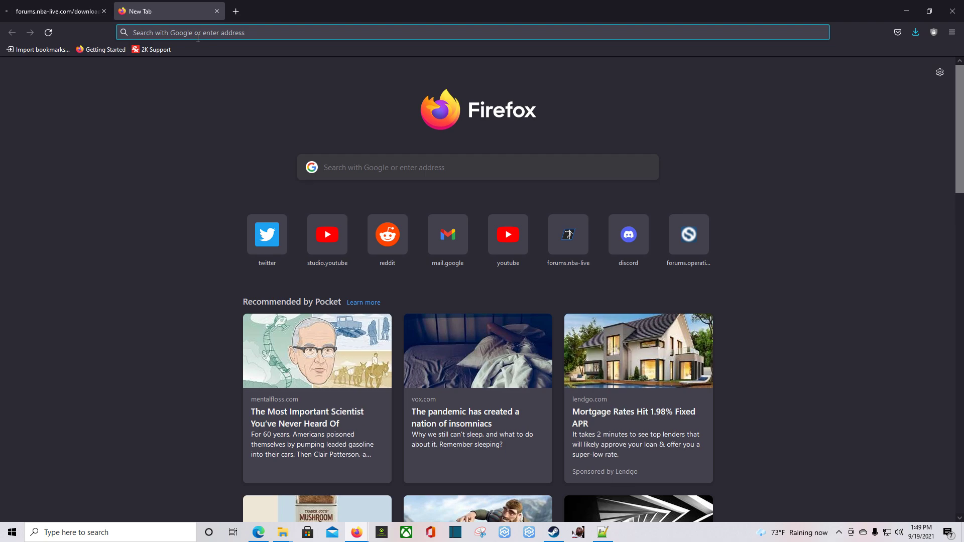
pyautogui.click(231, 38)
pyautogui.write('shuajota.com')
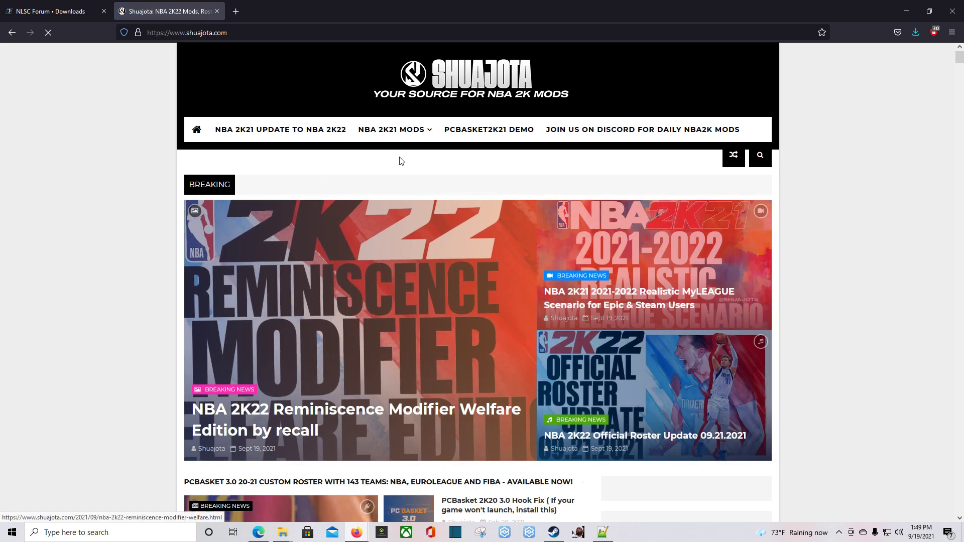
# Browse the Shuajota home page, examining its featured mods and its courts, cyberfaces, rosters and jerseys sections.
pyautogui.scroll(-5, 398, 201)
pyautogui.scroll(-10, 410, 266)
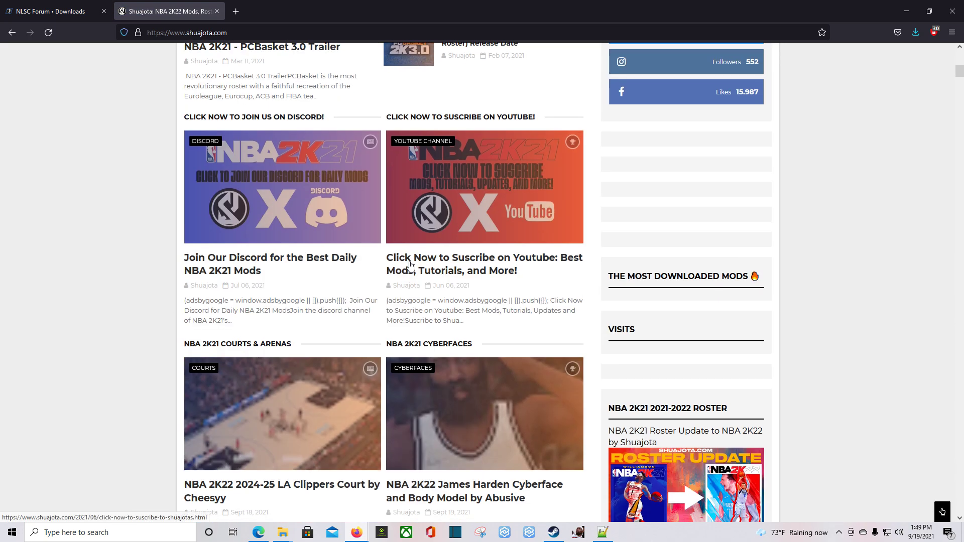
pyautogui.scroll(5, 329, 249)
pyautogui.scroll(6, 328, 249)
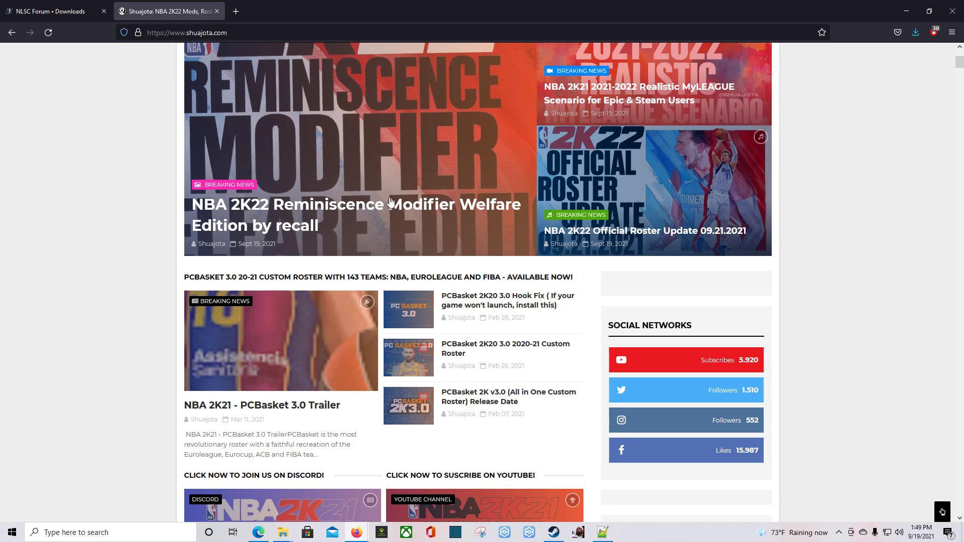
pyautogui.scroll(4, 396, 162)
pyautogui.scroll(-20, 396, 163)
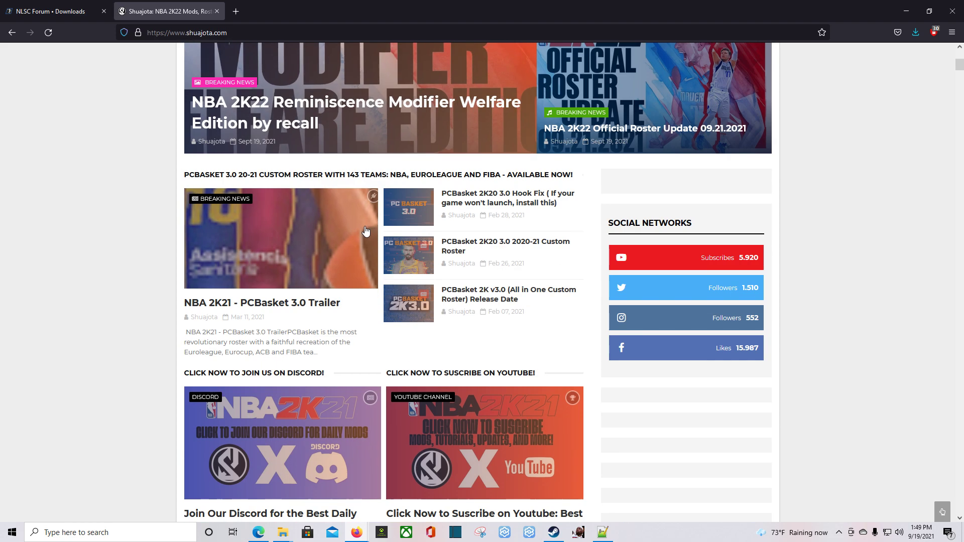
pyautogui.scroll(-4, 395, 412)
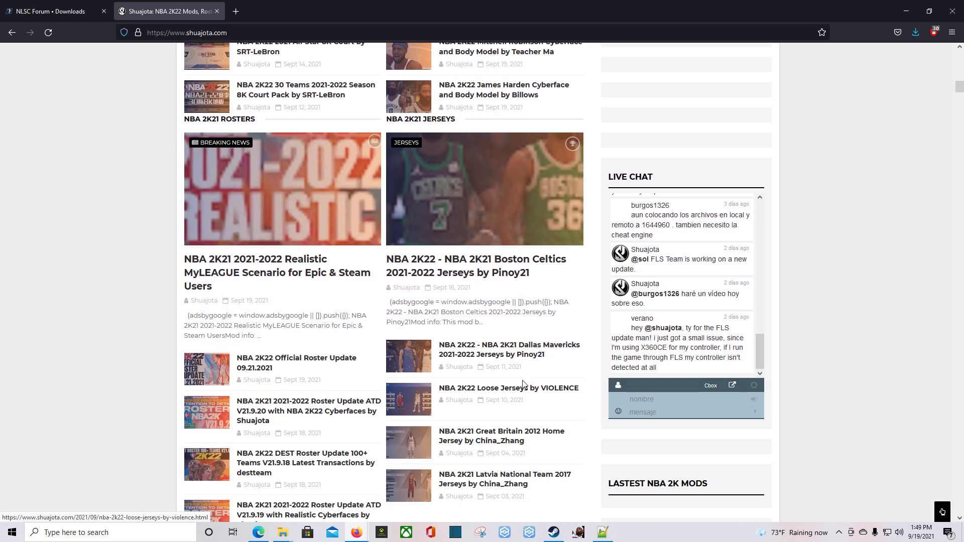
# Open Discord in a new browser tab and go to the NBA 2K modding server with the modding-discussion channel.
pyautogui.click(236, 11)
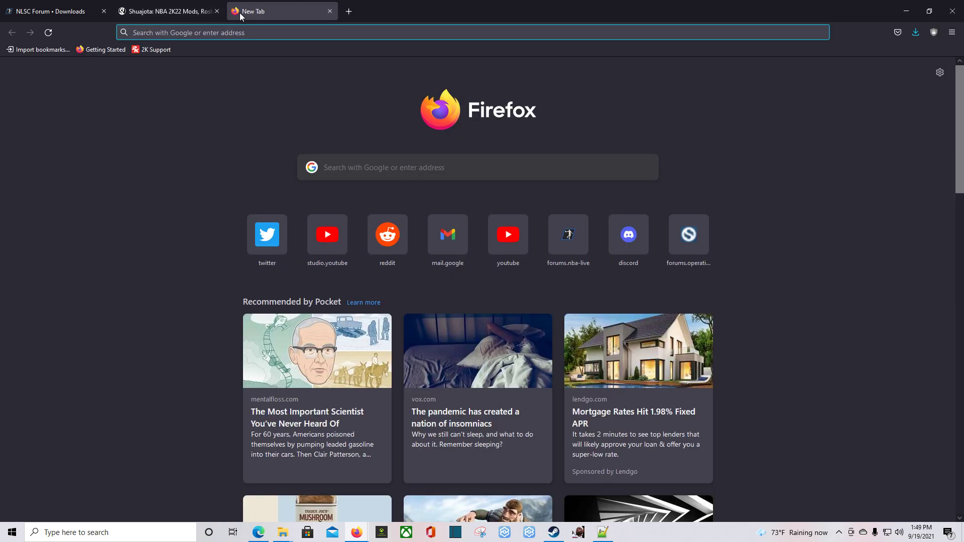
pyautogui.click(627, 242)
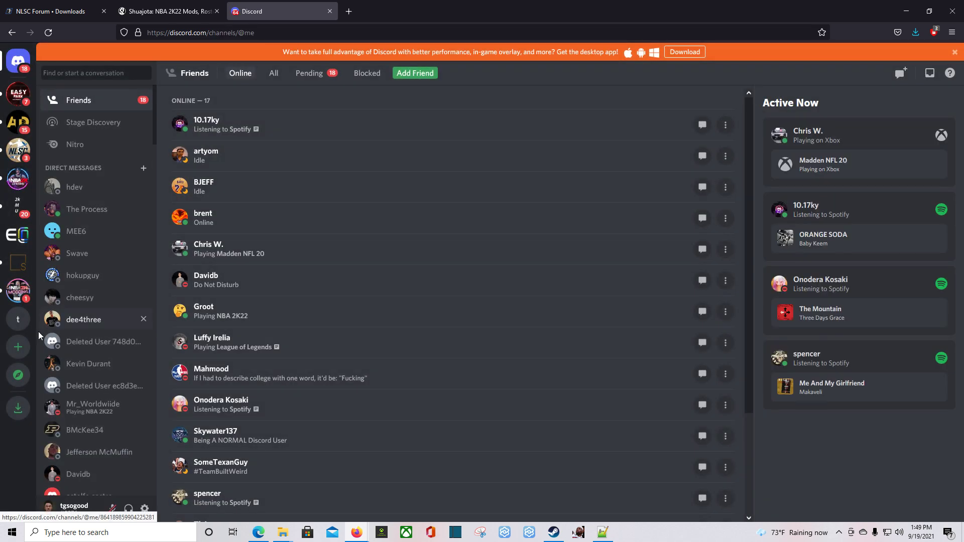
pyautogui.click(26, 296)
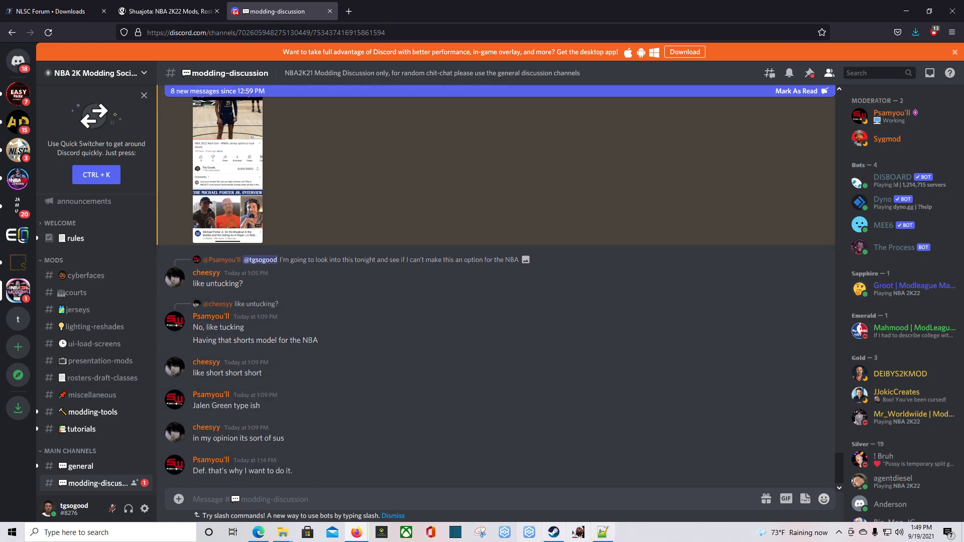
pyautogui.moveTo(793, 532)
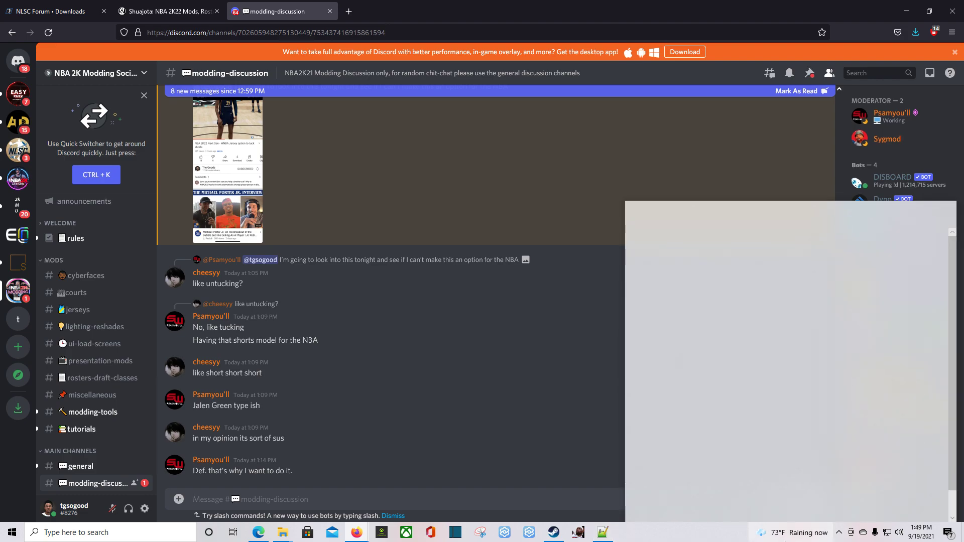